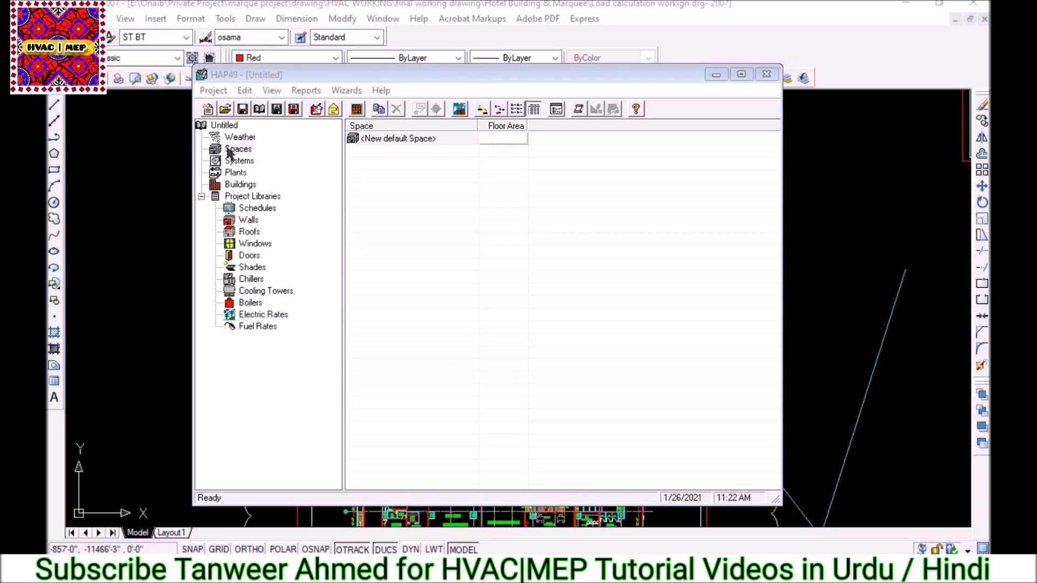
Create a new space from the default space entry so its properties open.
double_click(385, 138)
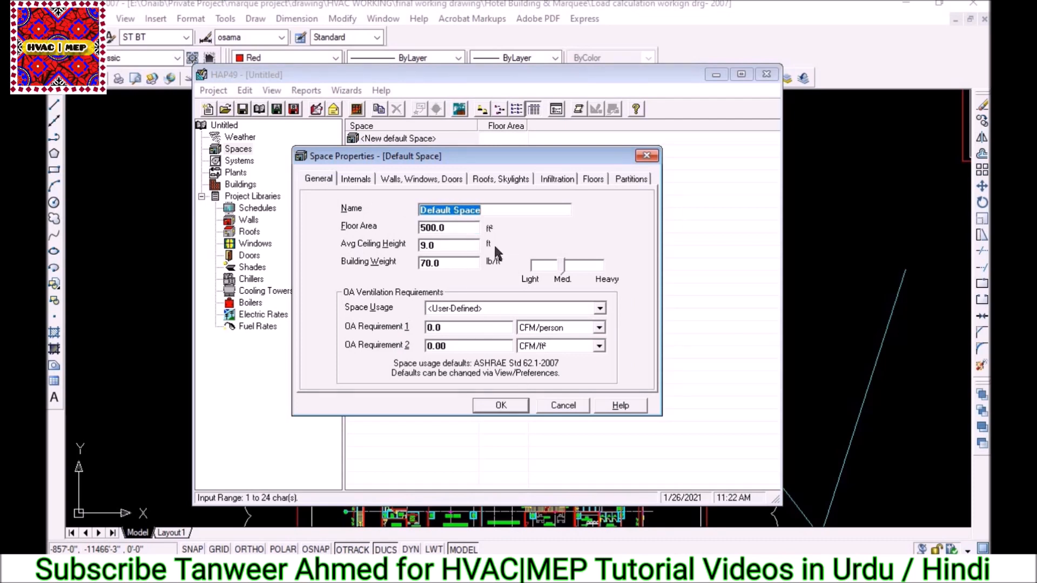
Switch to the AutoCAD drawing and examine the first floor plan's bedroom layout at the corridor's end.
click(882, 230)
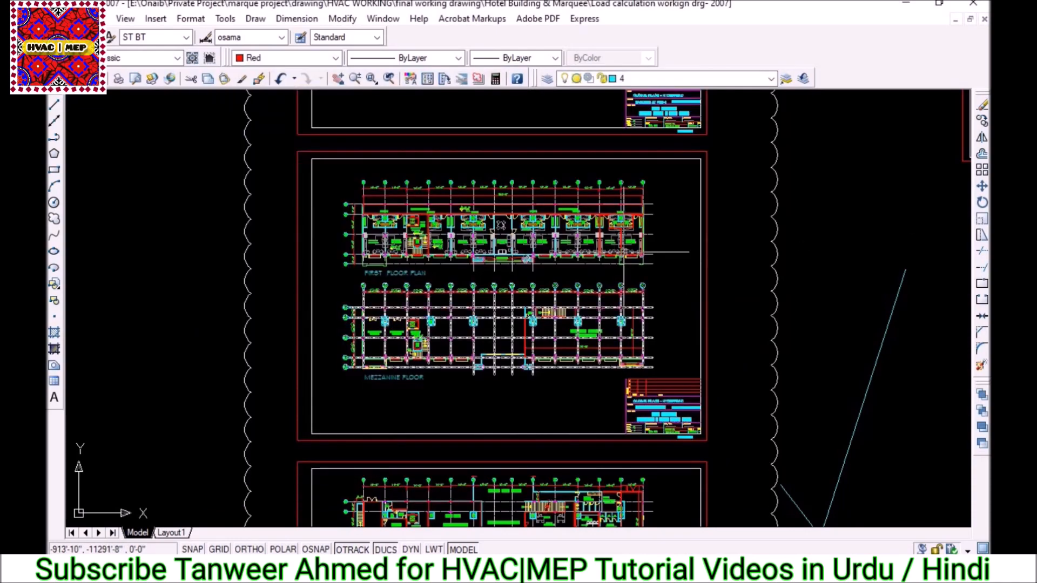
scroll(624, 252, up, 5)
scroll(623, 252, down, 5)
scroll(718, 221, up, 3)
scroll(718, 221, up, 3)
scroll(719, 222, down, 3)
scroll(755, 258, up, 3)
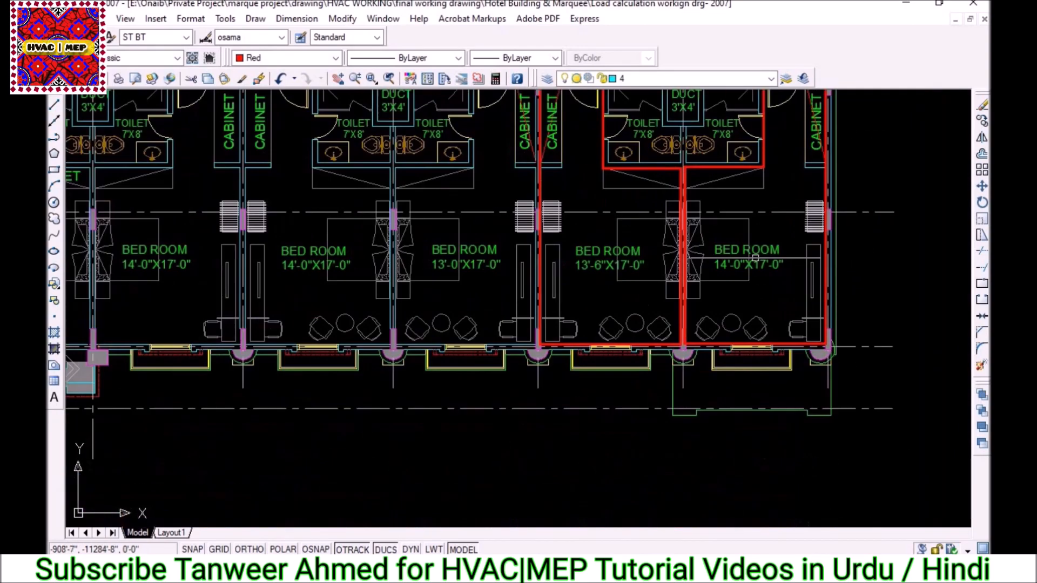
scroll(756, 259, up, 2)
scroll(778, 265, down, 4)
scroll(795, 264, up, 3)
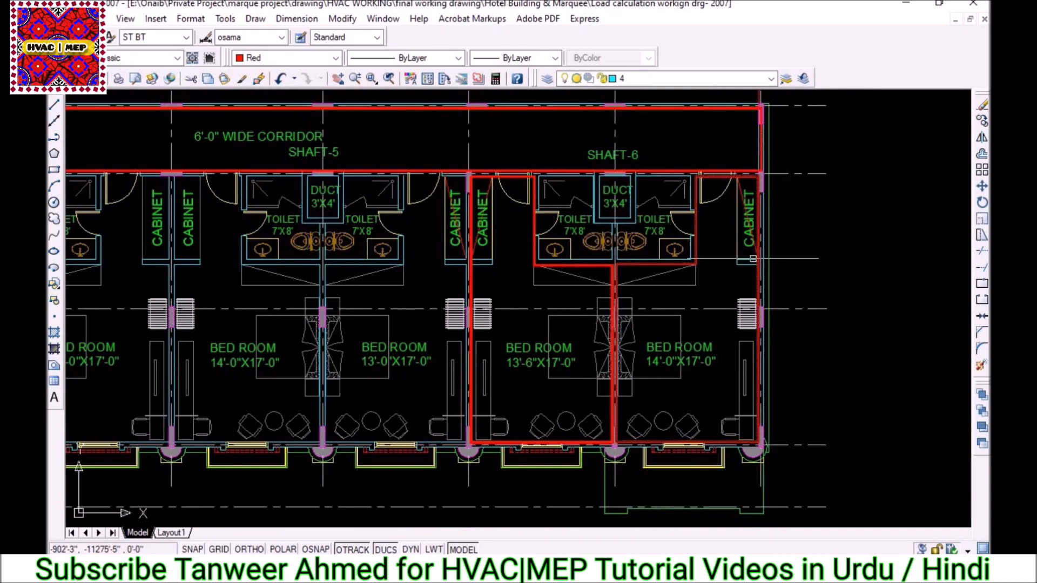
Return to HAP and name the new space "Bed Room-1".
click(609, 566)
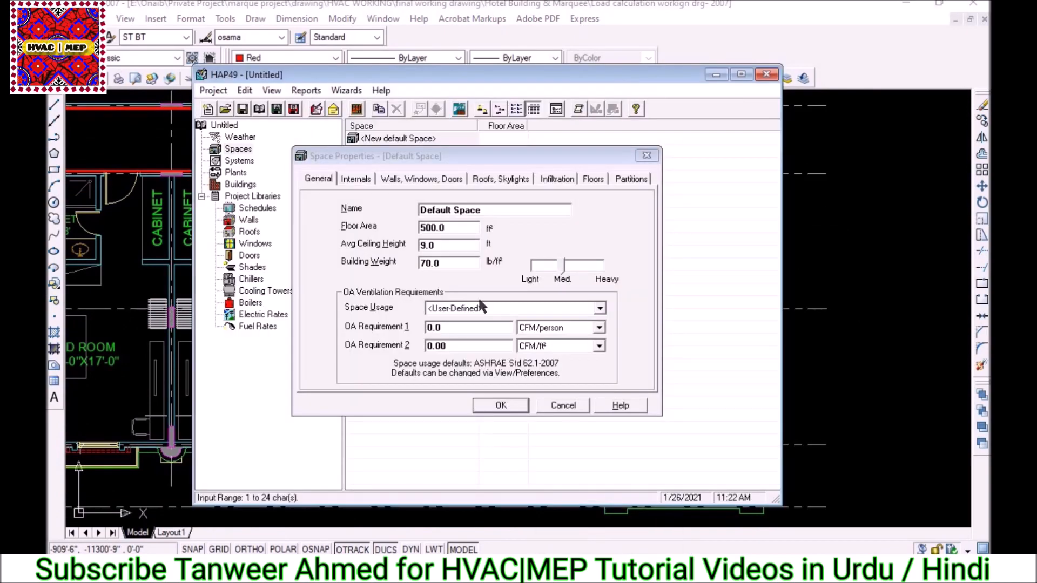
click(581, 215)
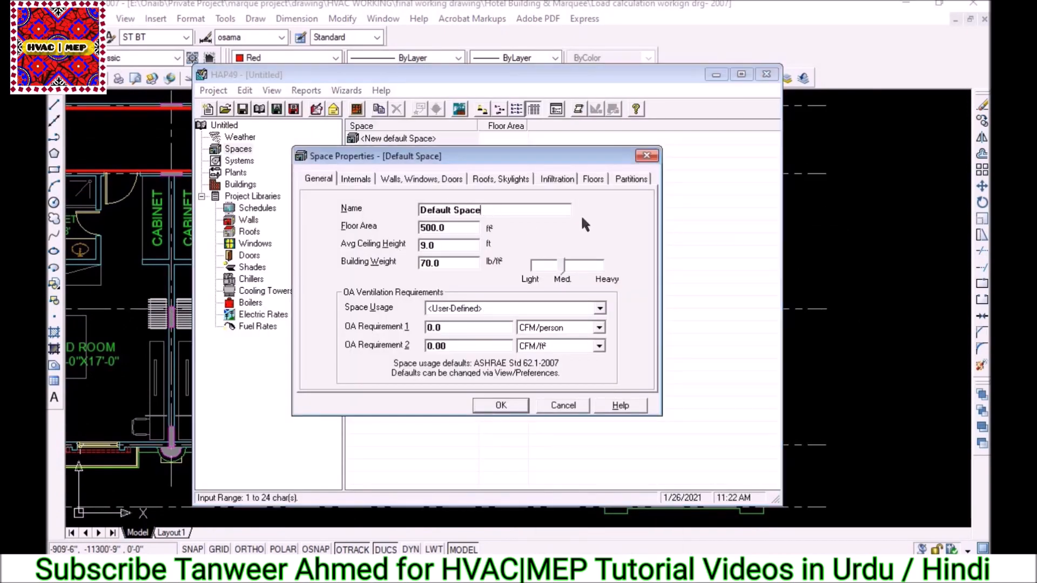
key(BackSpace)
key(BackSpace)
key(BackSpace)
key(BackSpace)
key(BackSpace)
key(BackSpace)
key(BackSpace)
key(BackSpace)
key(BackSpace)
key(BackSpace)
key(BackSpace)
key(BackSpace)
key(BackSpace)
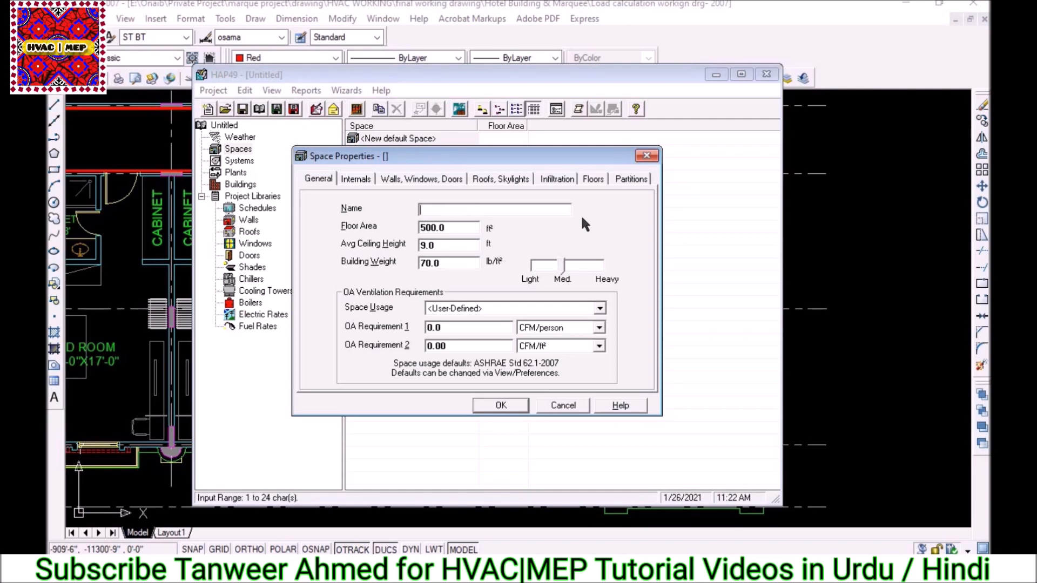
text(Bed Room)
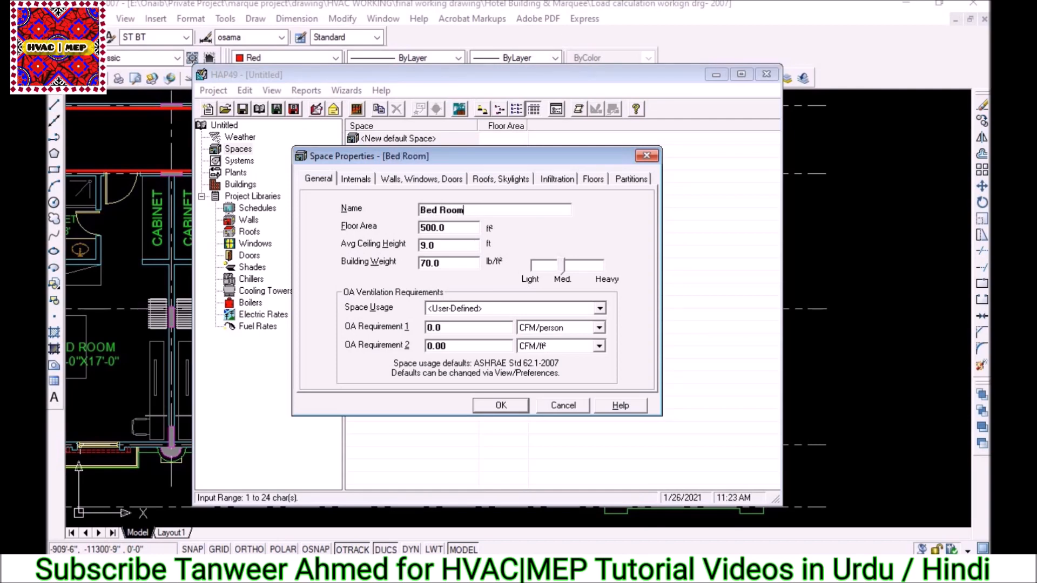
text(-1)
Switch to AutoCAD and outline the 13'-0"X17'-0" bedroom beside the traced rooms with a polyline along its entrance, cabinet-side and window walls.
click(830, 299)
scroll(723, 360, up, 8)
scroll(634, 346, down, 5)
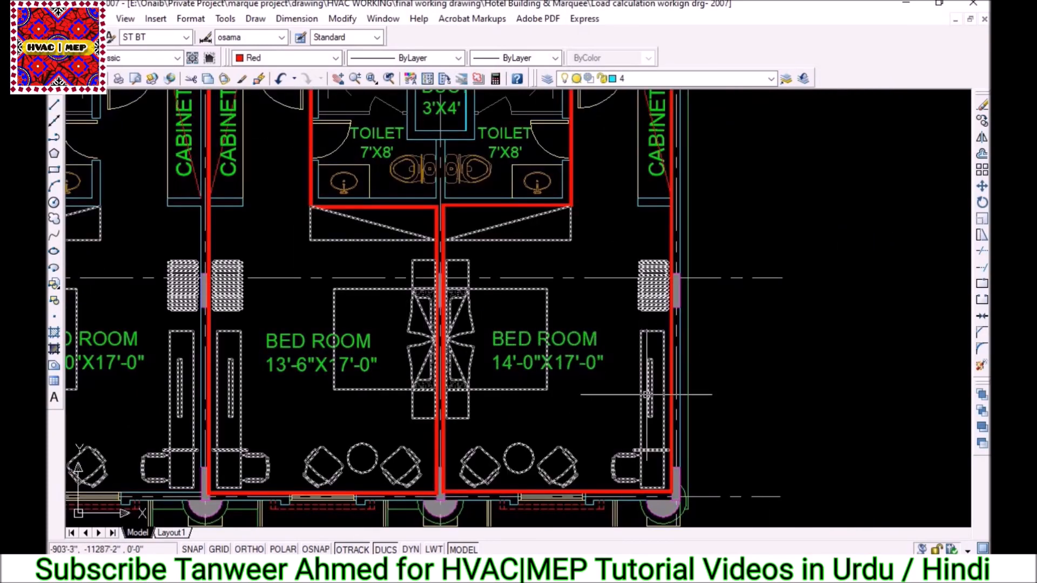
scroll(647, 395, down, 2)
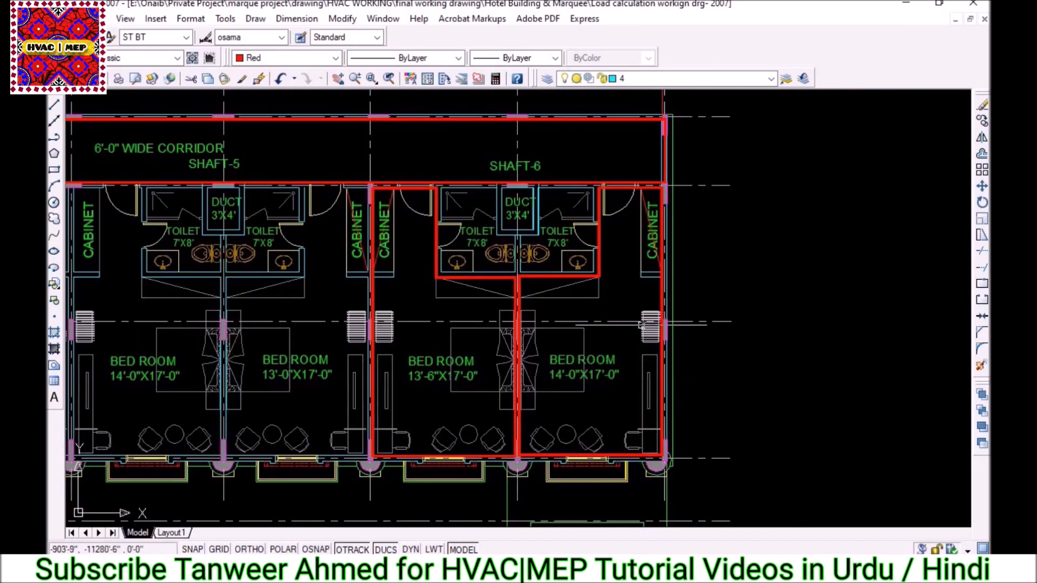
scroll(608, 239, up, 4)
scroll(697, 291, down, 5)
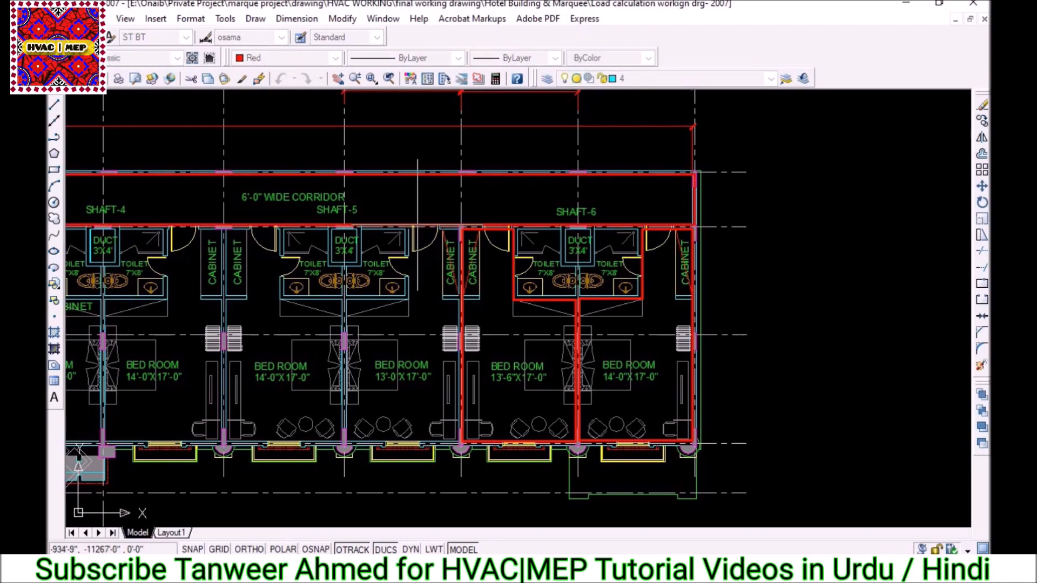
scroll(405, 219, up, 3)
scroll(405, 218, up, 2)
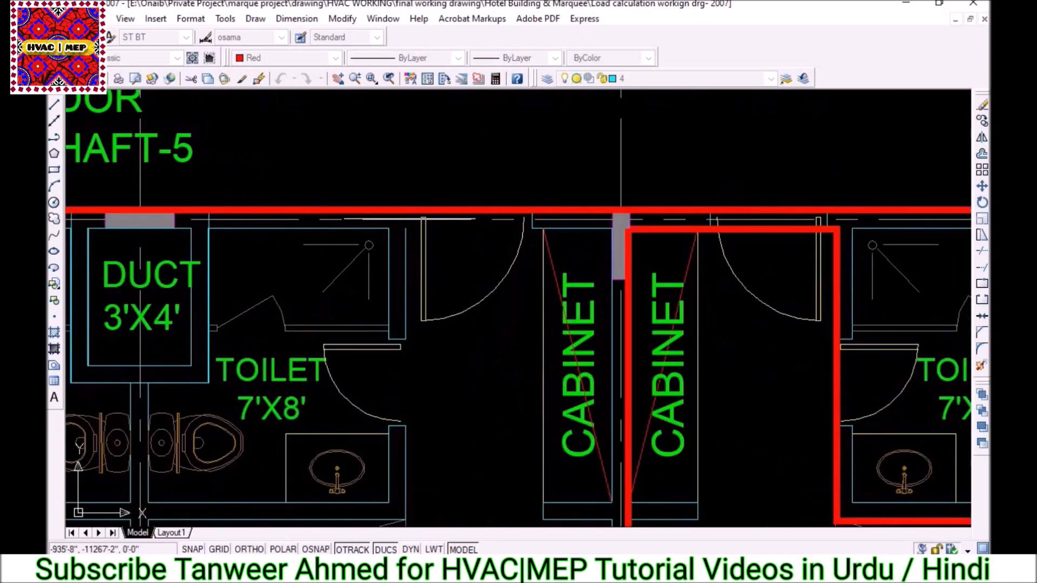
click(405, 231)
click(611, 231)
scroll(610, 230, down, 6)
scroll(649, 318, up, 7)
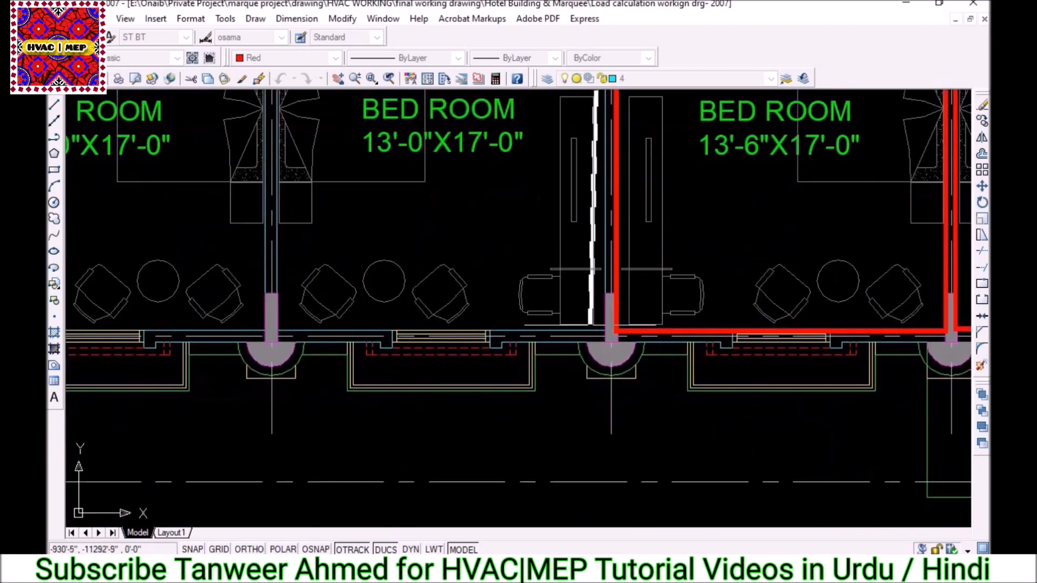
click(631, 430)
scroll(631, 430, down, 3)
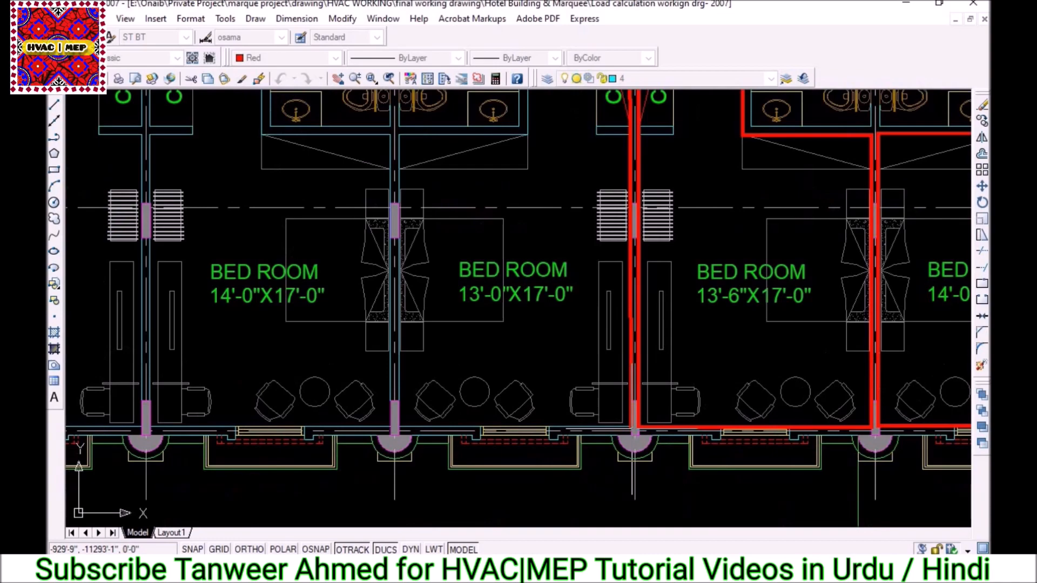
scroll(398, 429, up, 4)
click(399, 429)
Continue the polyline up the shared bedroom wall and around the toilet to the entrance corner, and end it there.
scroll(398, 429, down, 7)
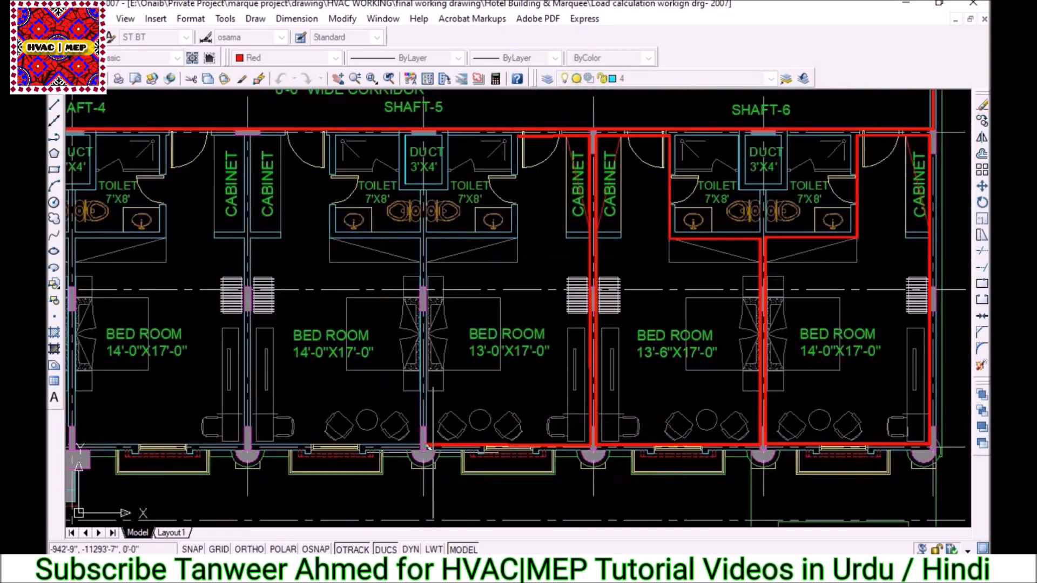
scroll(431, 427, up, 6)
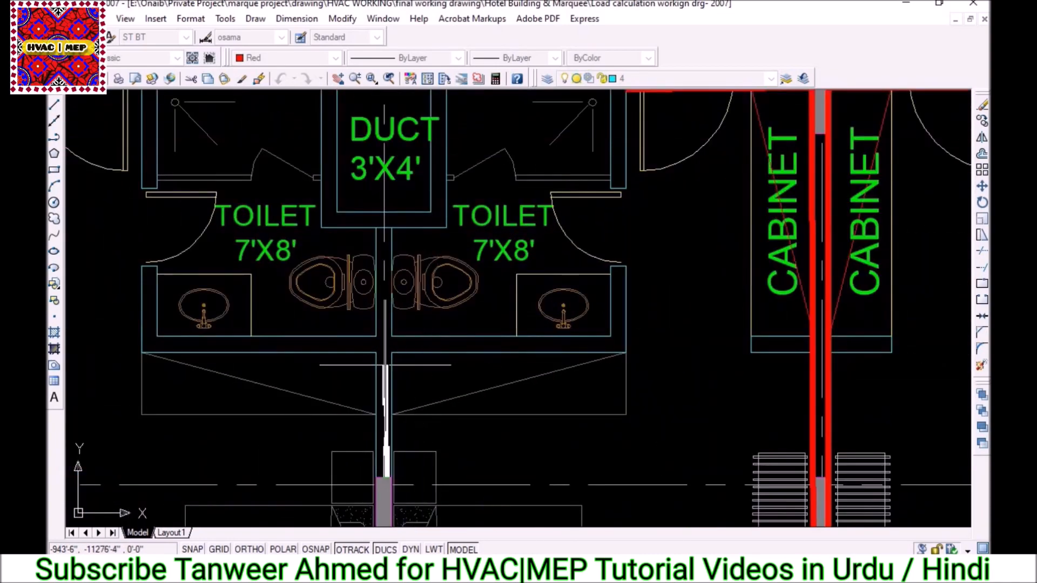
click(393, 354)
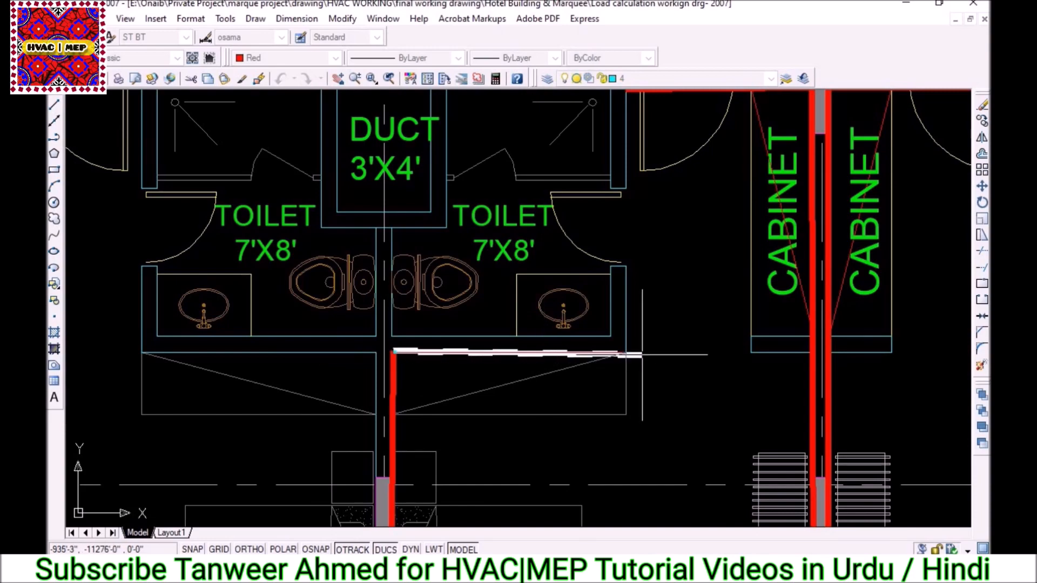
click(626, 355)
scroll(627, 378, down, 6)
scroll(633, 448, up, 1)
scroll(657, 381, up, 8)
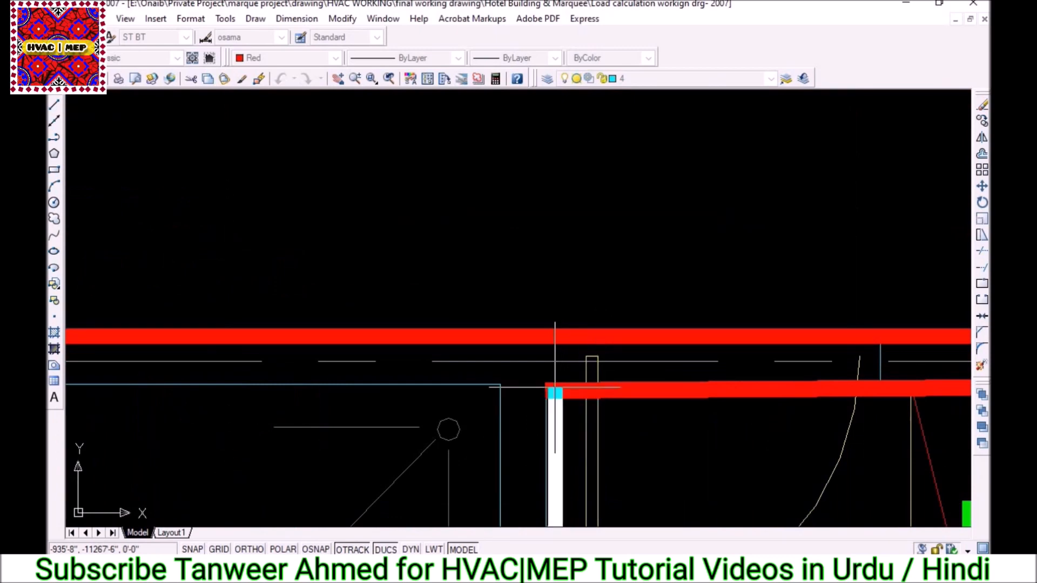
click(551, 390)
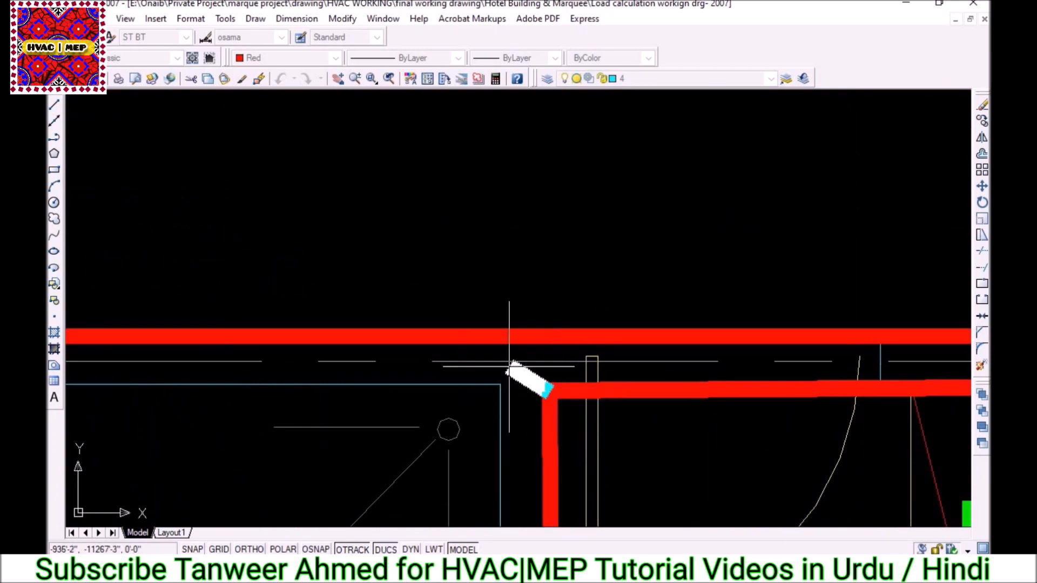
key(Return)
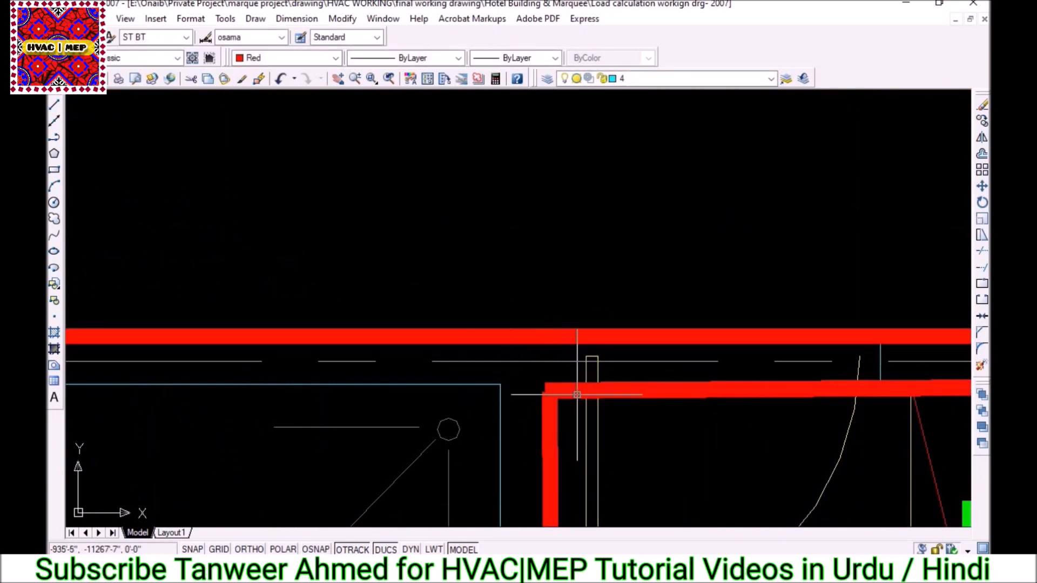
List the new bedroom outline's properties to read its area, and close the listing.
click(557, 400)
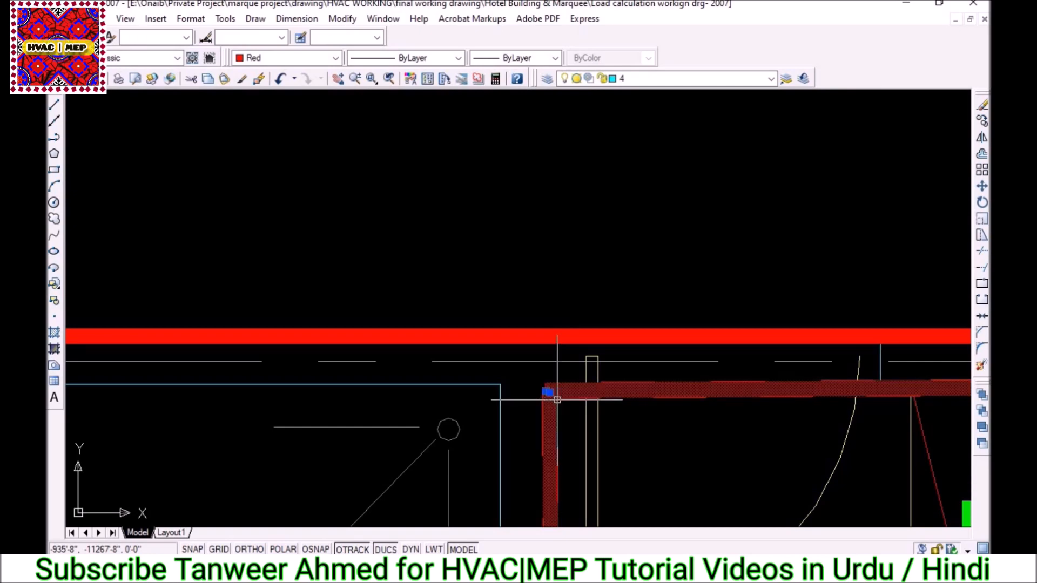
text(li)
key(Return)
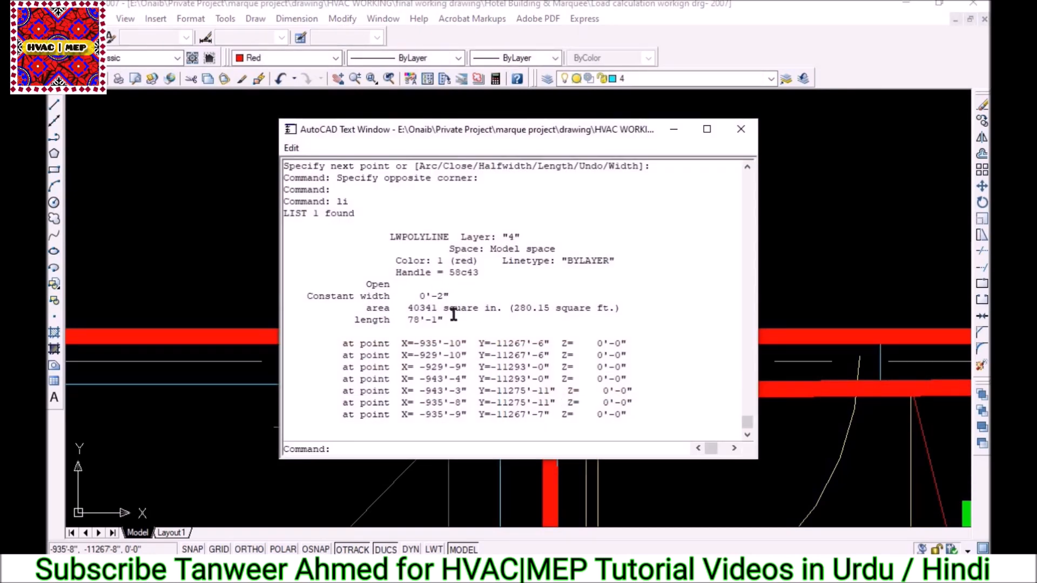
drag(513, 308, 549, 308)
click(742, 130)
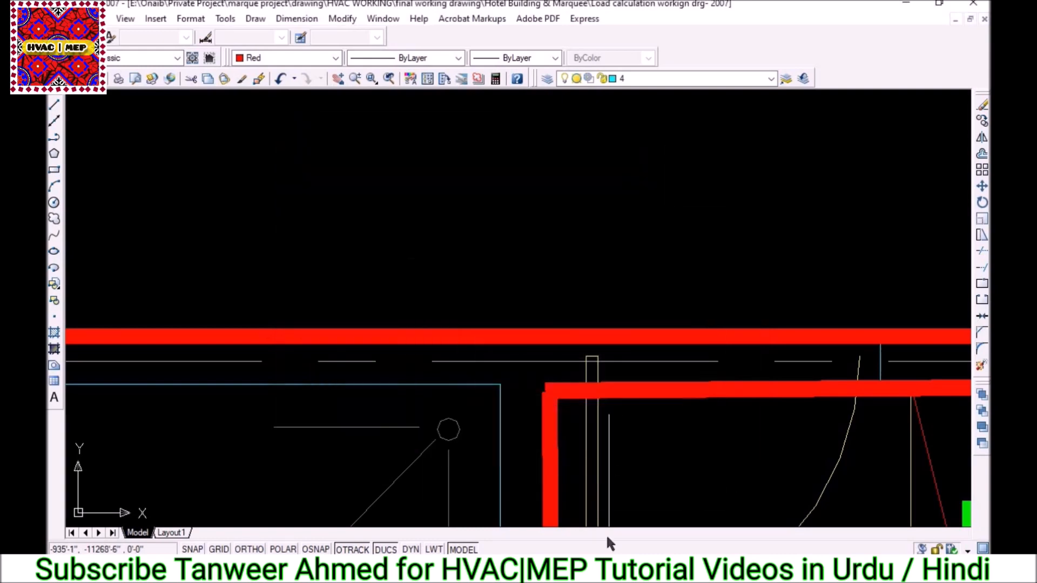
Return to HAP and set the Bed Room-1 floor area to 280 ft² and the average ceiling height to 10 ft.
click(610, 568)
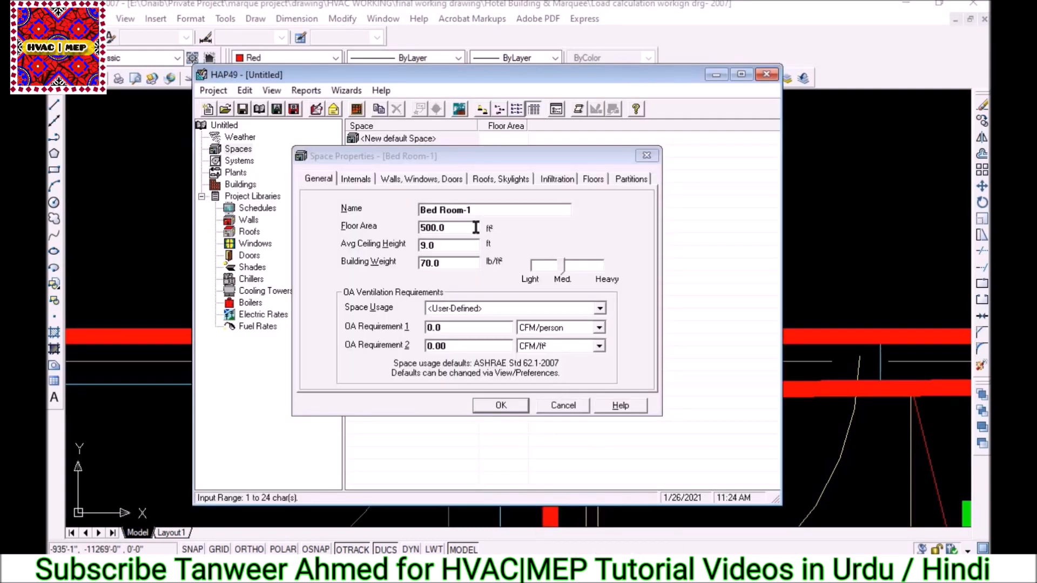
drag(454, 228, 372, 227)
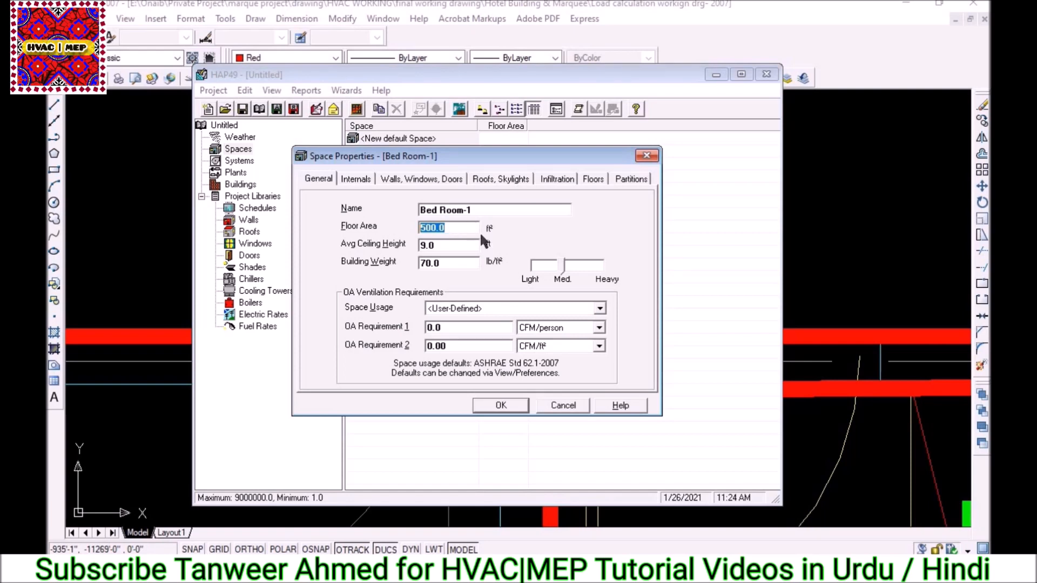
text(280)
click(472, 247)
text(10)
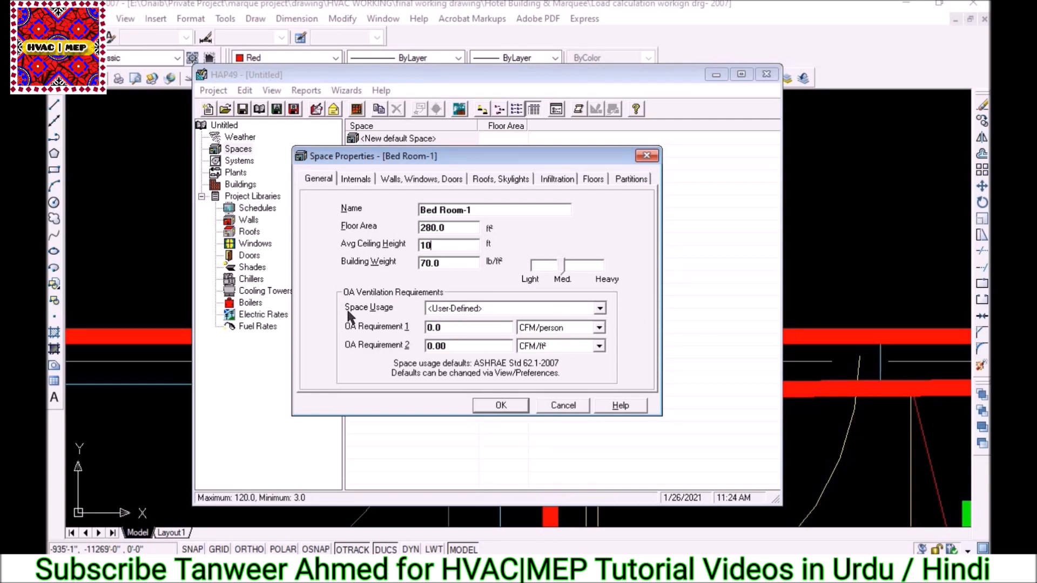
click(601, 305)
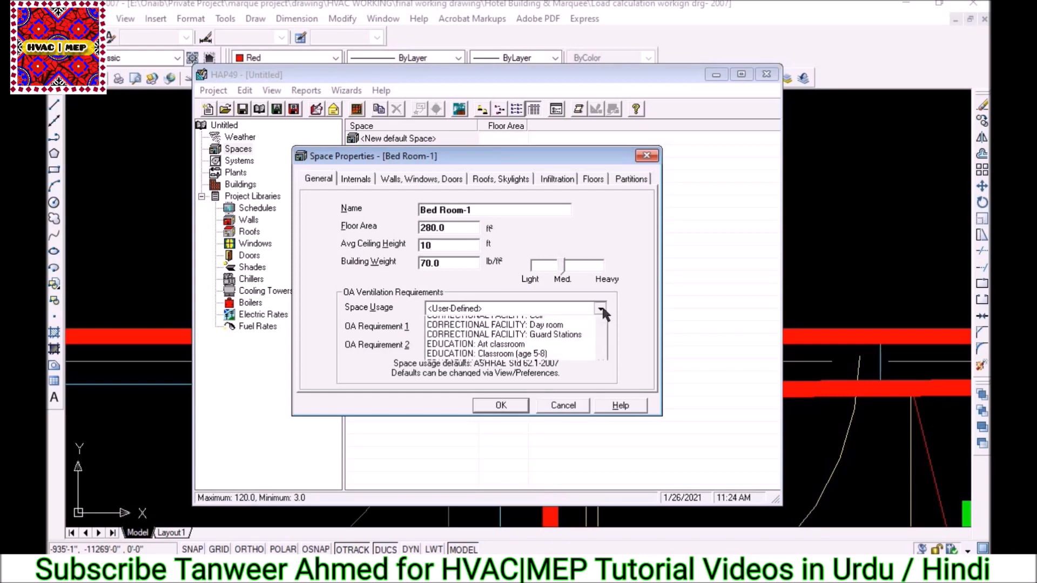
scroll(586, 345, down, 10)
scroll(583, 339, down, 10)
scroll(583, 343, up, 20)
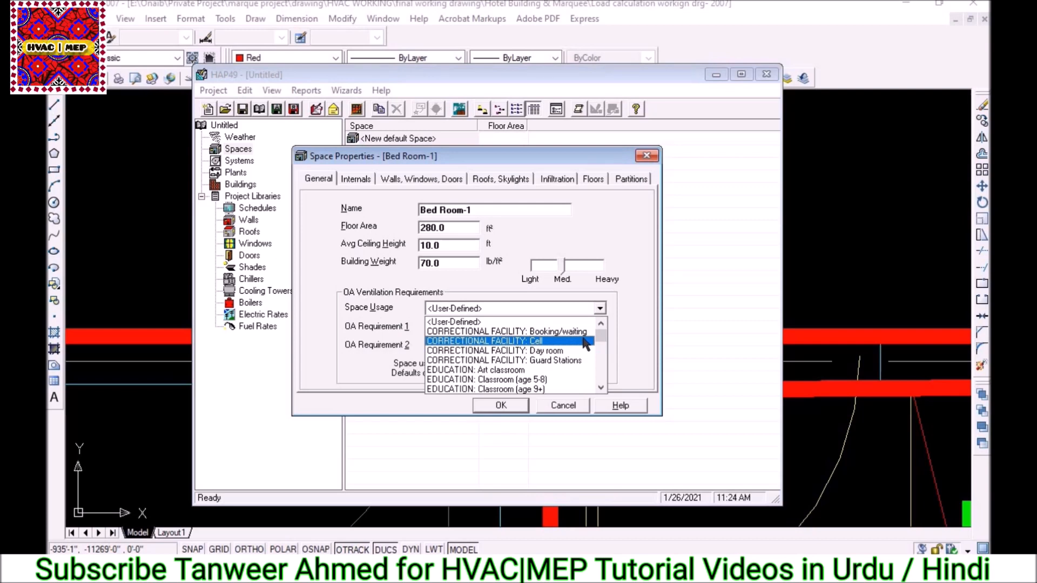
click(502, 321)
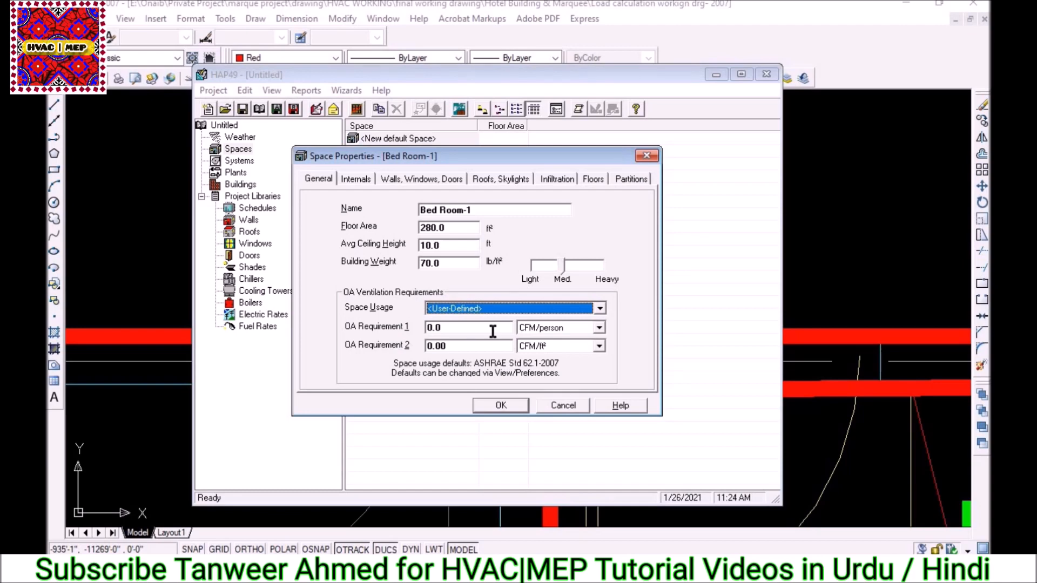
click(492, 331)
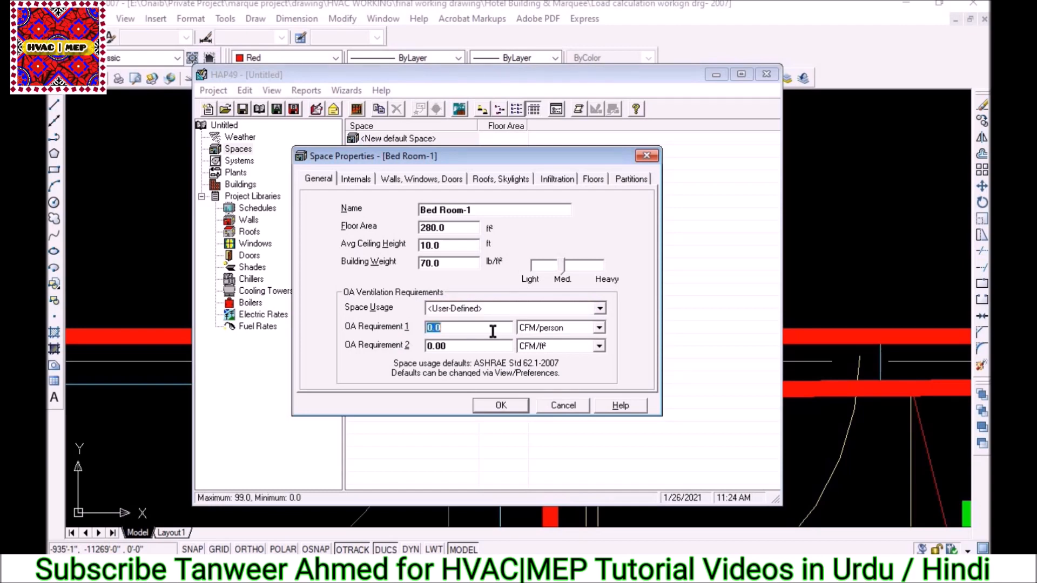
Set the space usage for the outdoor air ventilation requirements to "HOTEL: Bedroom/living room".
click(563, 305)
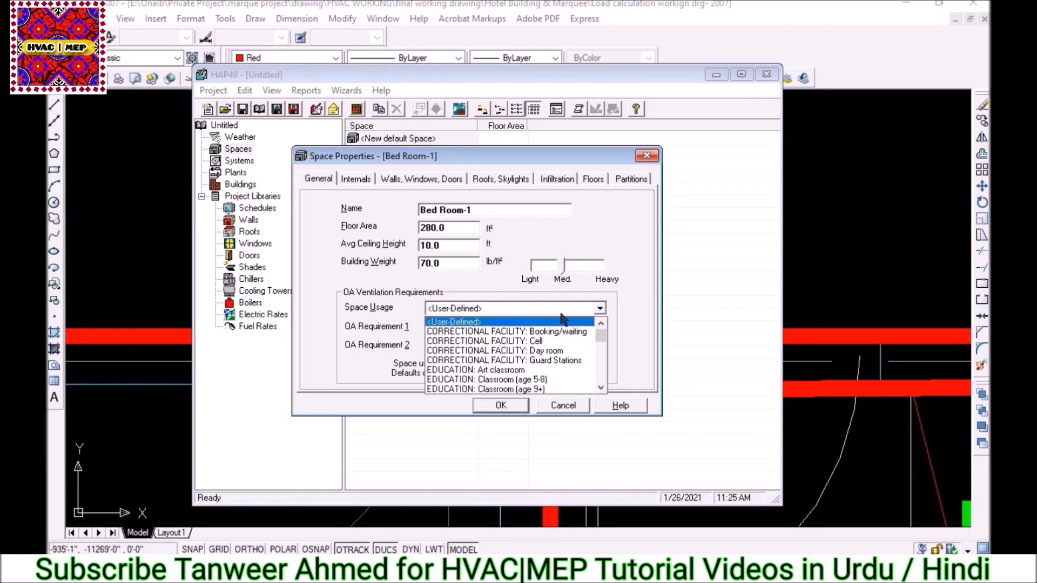
scroll(547, 367, down, 5)
scroll(548, 368, down, 6)
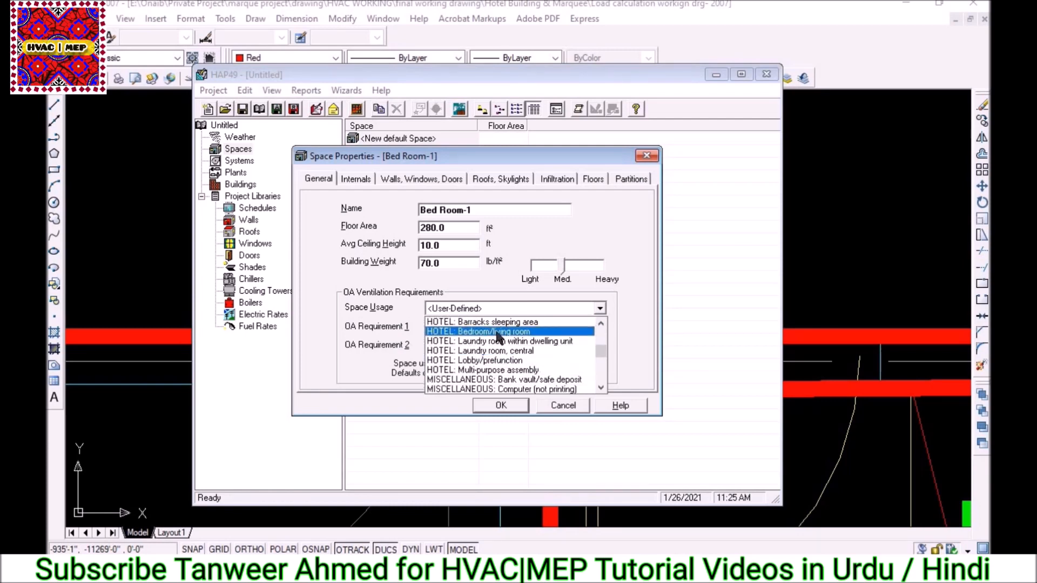
click(497, 332)
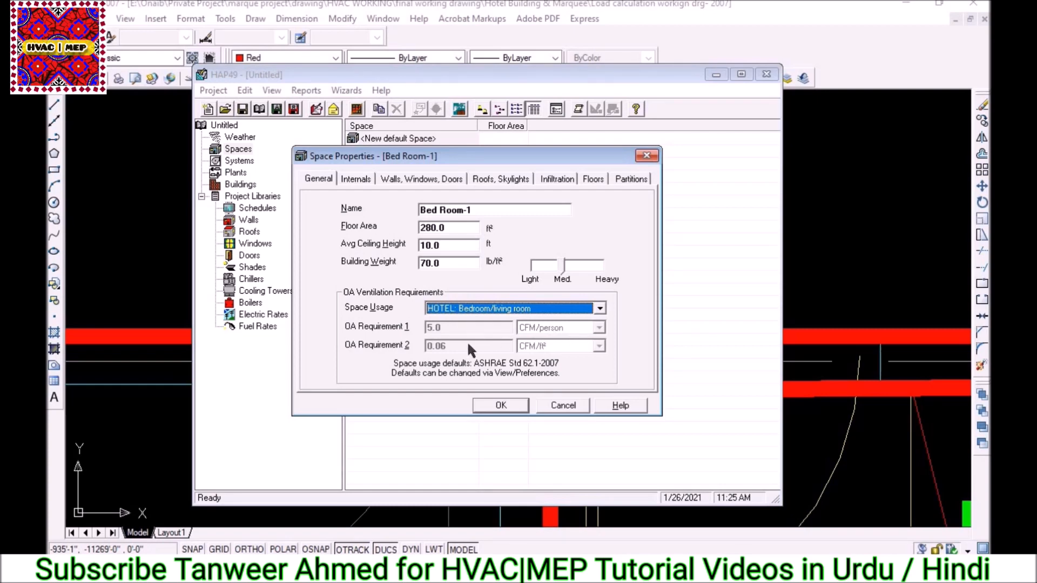
Set the overhead lighting wattage of Bed Room-1 to 2.2 in Watts, keeping the ballast multiplier at 1.00.
click(360, 182)
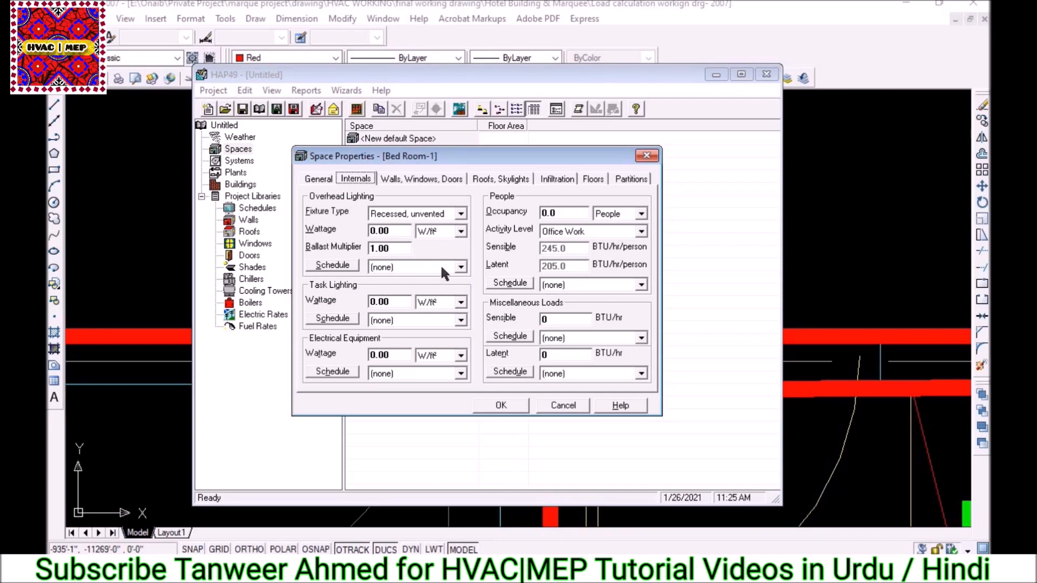
double_click(398, 232)
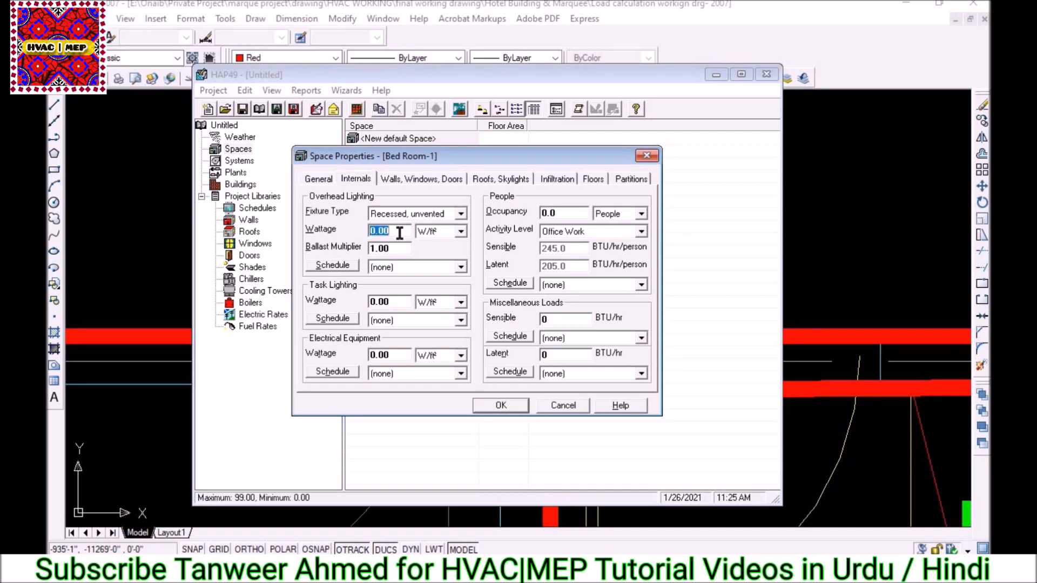
click(452, 232)
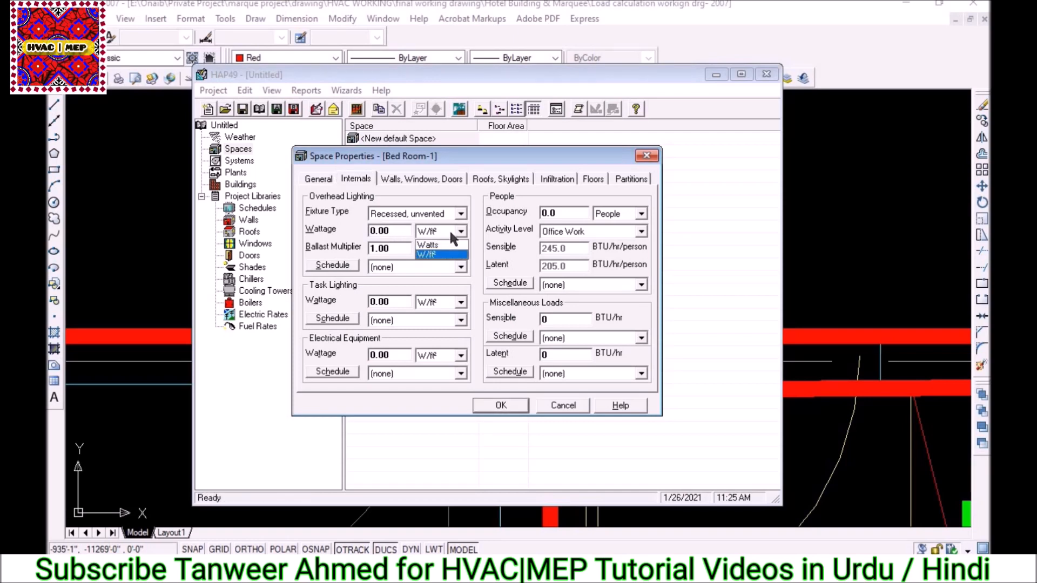
click(424, 244)
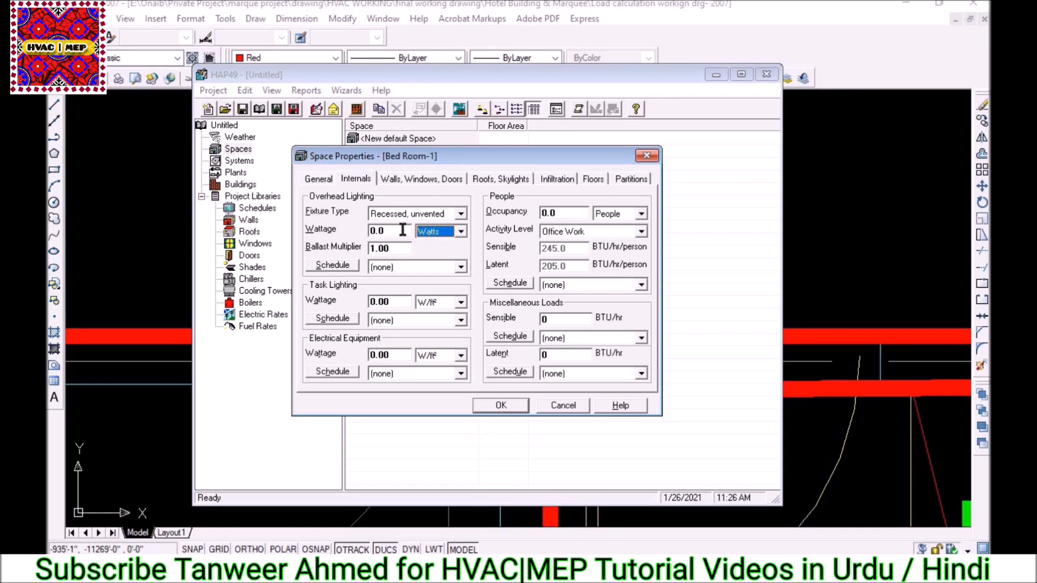
double_click(403, 230)
text(2.2)
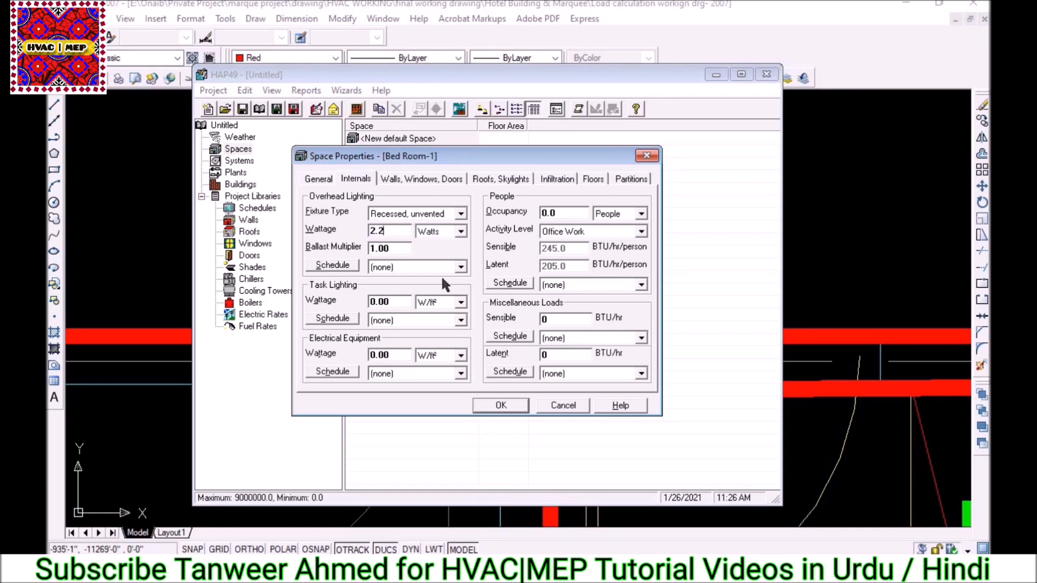
double_click(406, 248)
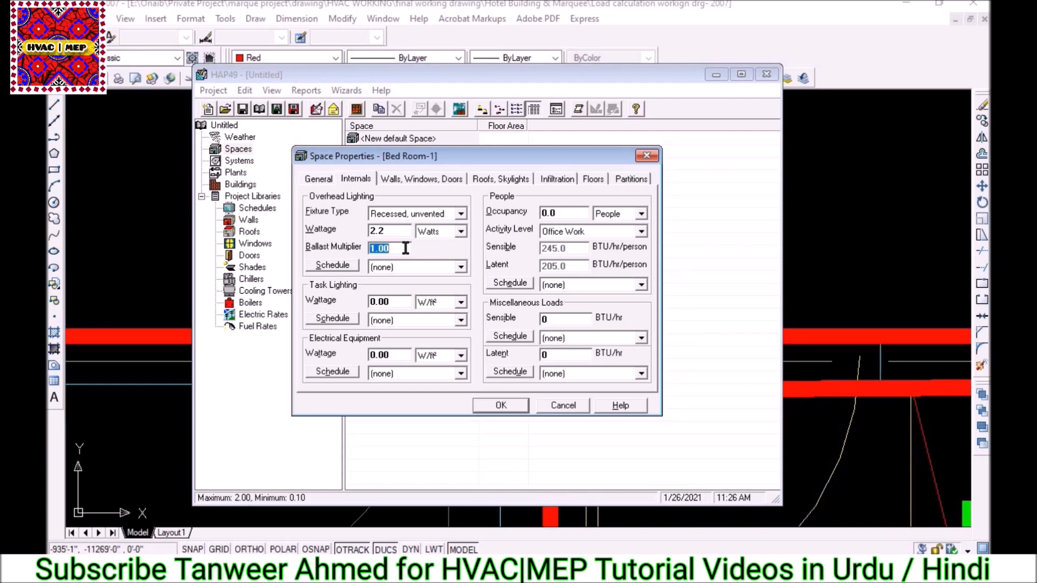
Create a default schedule of the Fractional type and assign Sample Schedule to the overhead lighting.
click(451, 269)
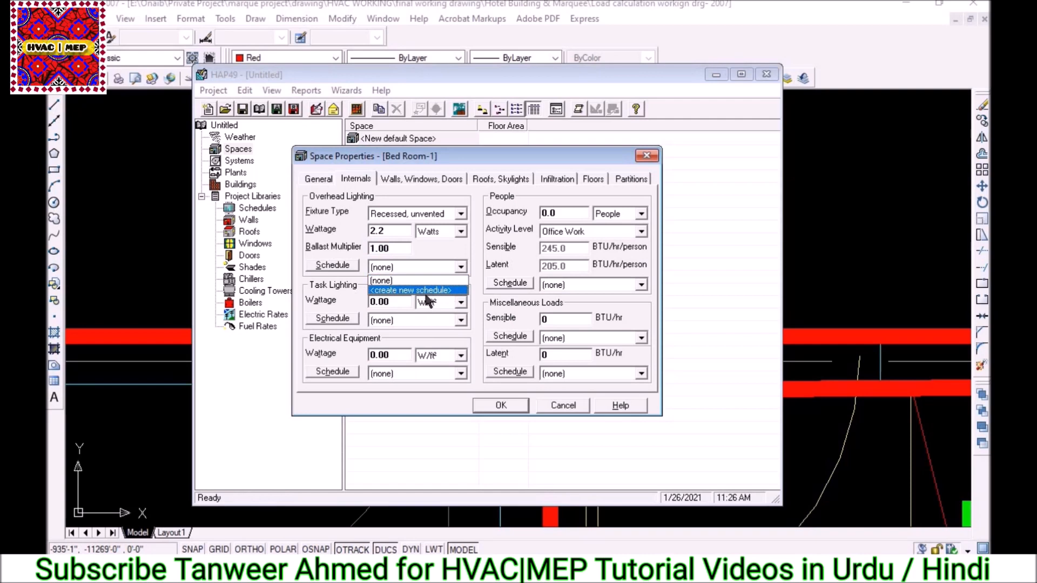
click(323, 261)
click(331, 264)
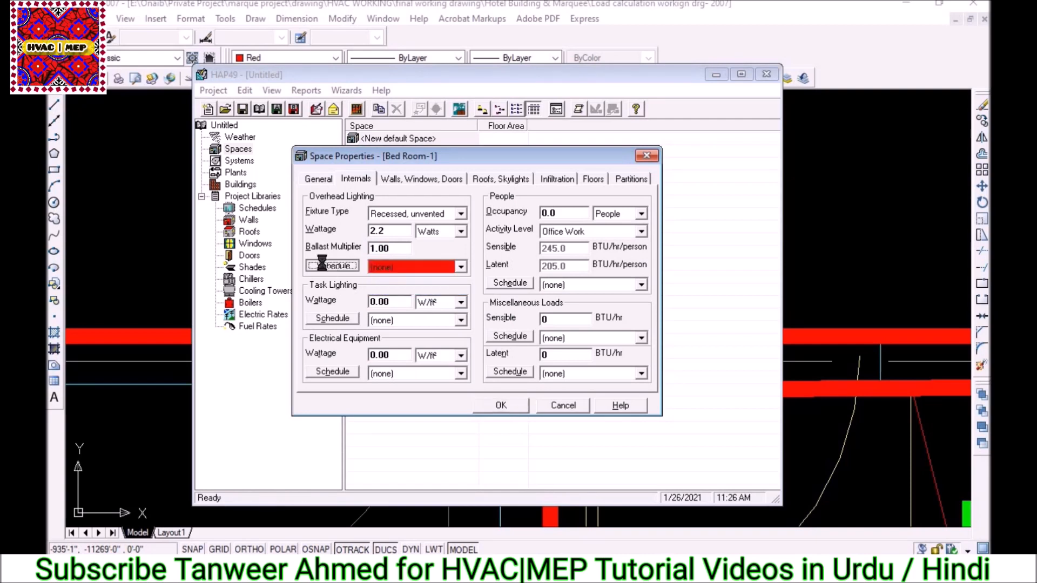
click(506, 411)
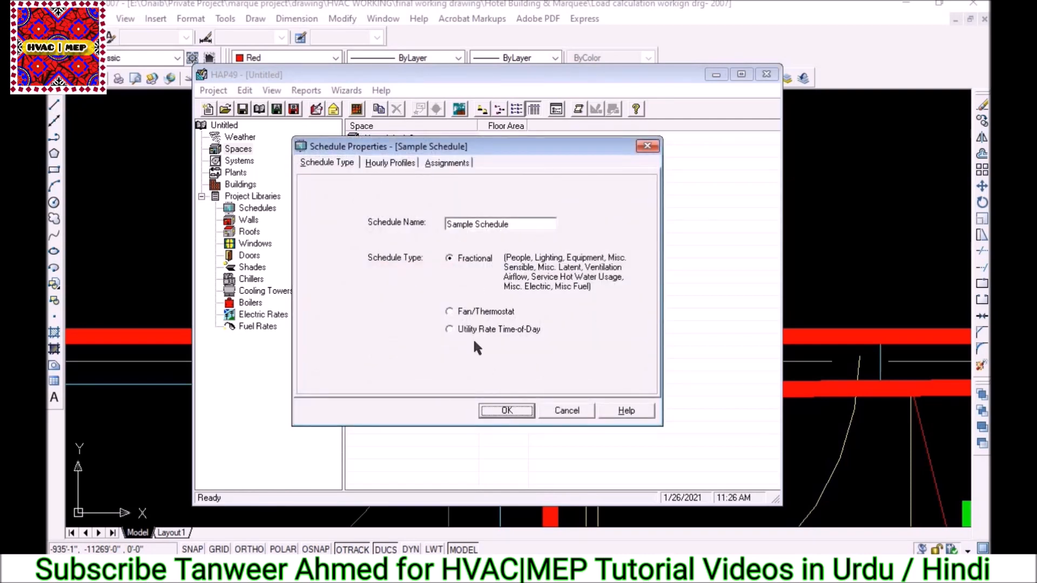
click(454, 275)
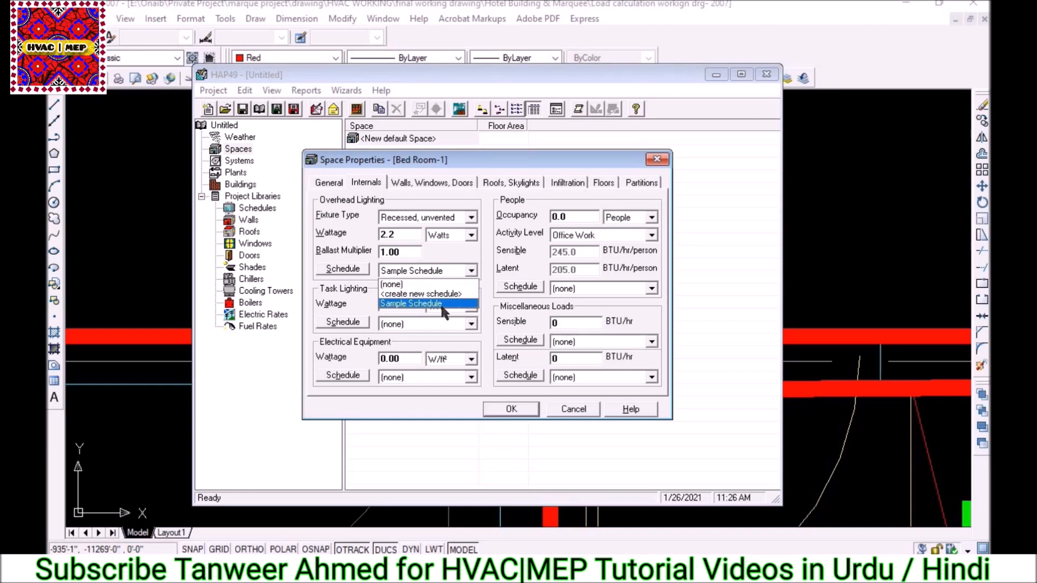
click(443, 311)
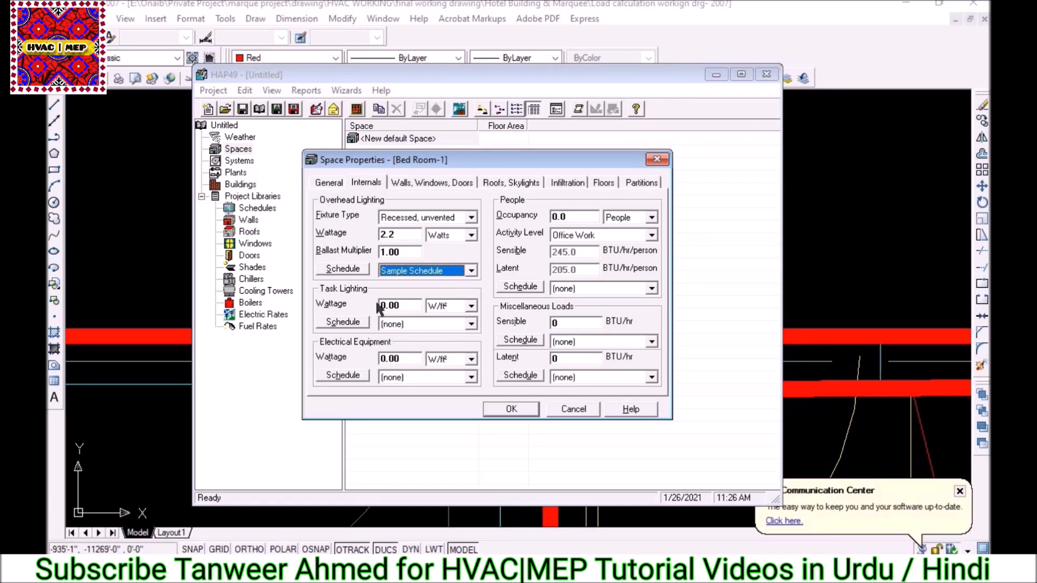
Change the electrical equipment wattage unit to Watts and set its value to 500.
click(417, 360)
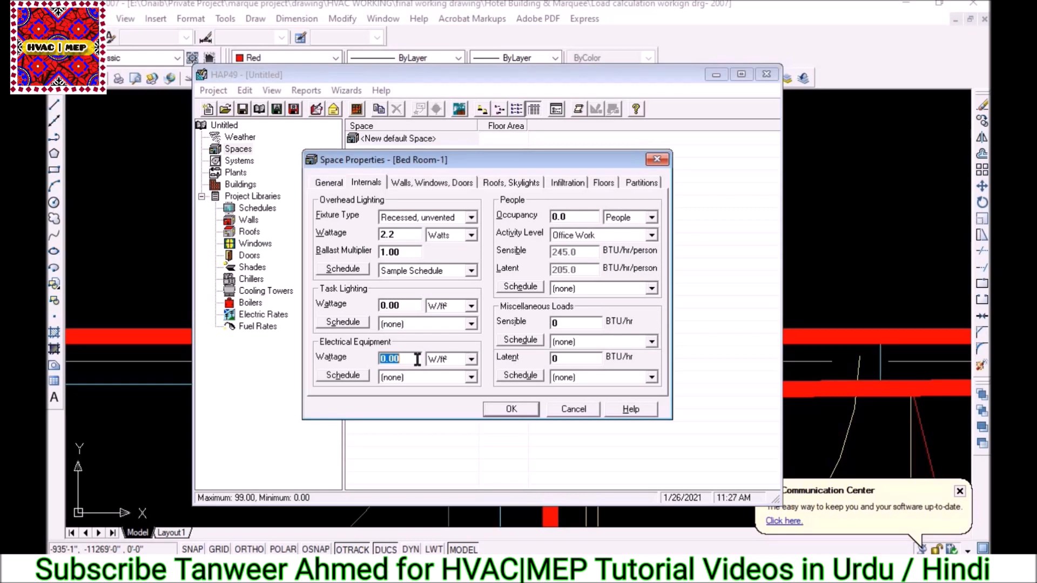
click(438, 359)
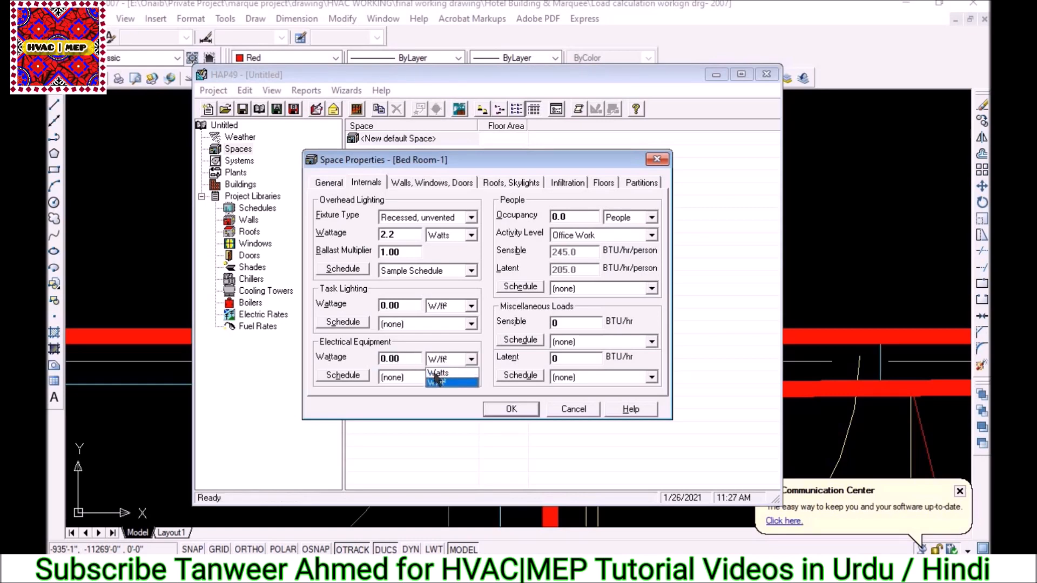
click(437, 374)
click(446, 360)
click(437, 373)
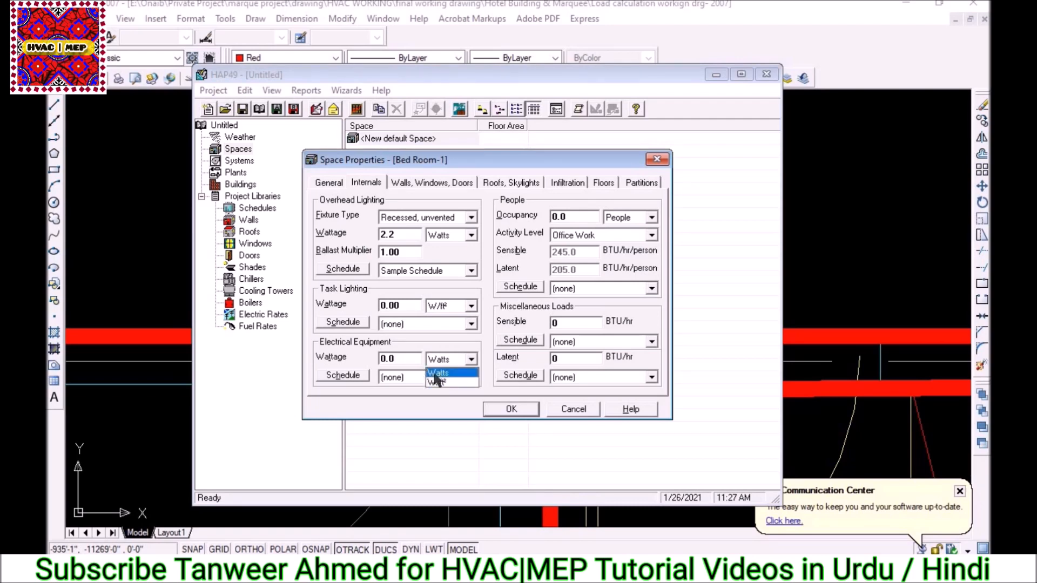
click(406, 361)
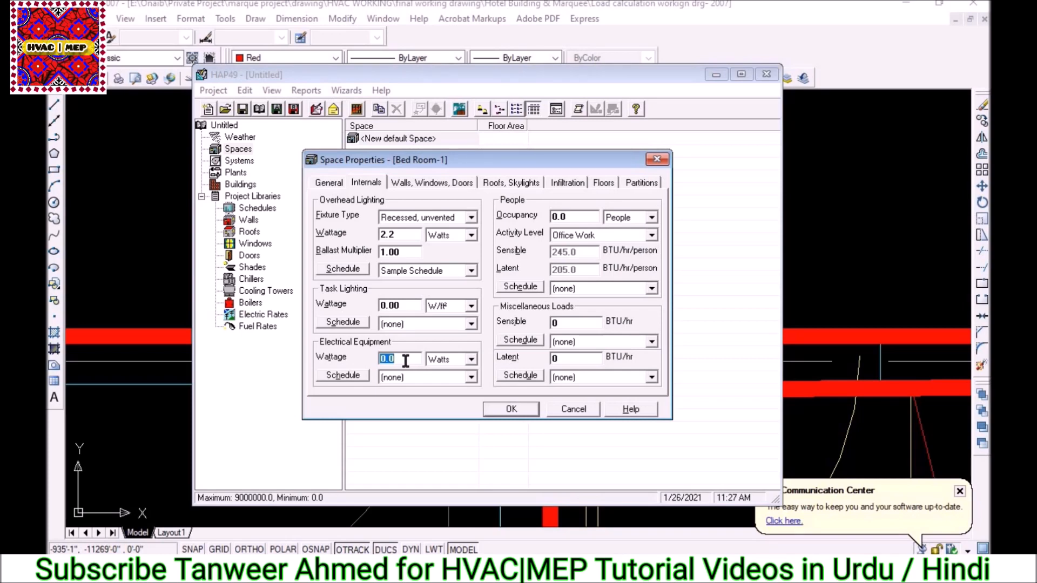
text(500)
Review the schedule properties for the electrical equipment and assign Sample Schedule to it.
click(343, 376)
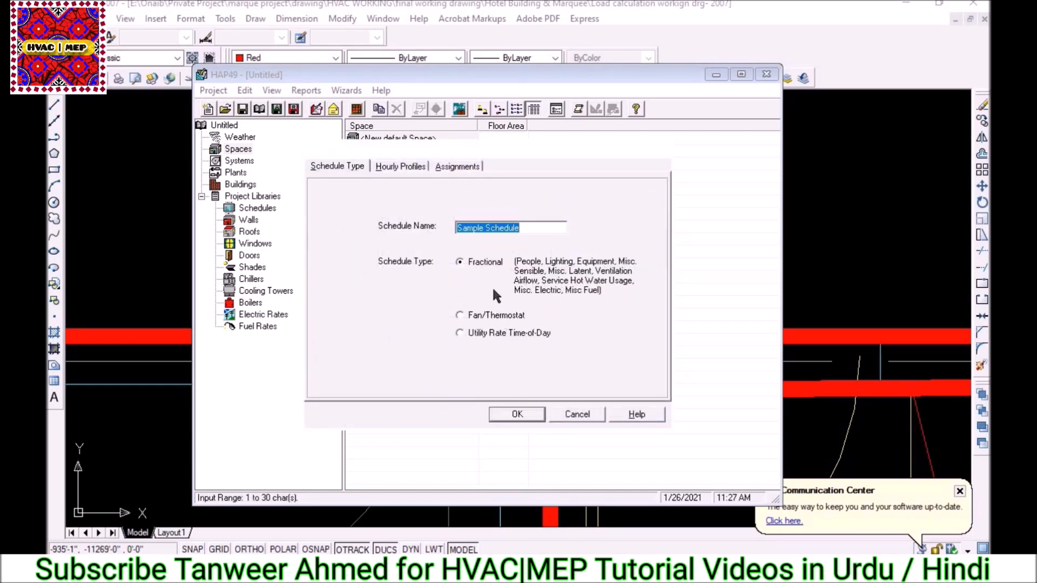
click(486, 262)
click(504, 414)
key(Return)
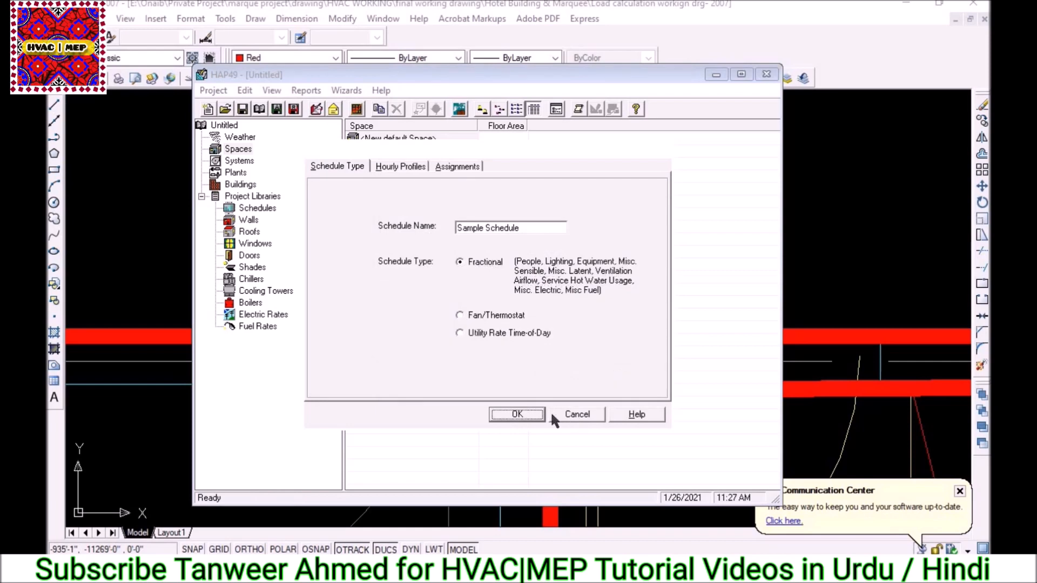
click(560, 417)
click(423, 380)
click(429, 411)
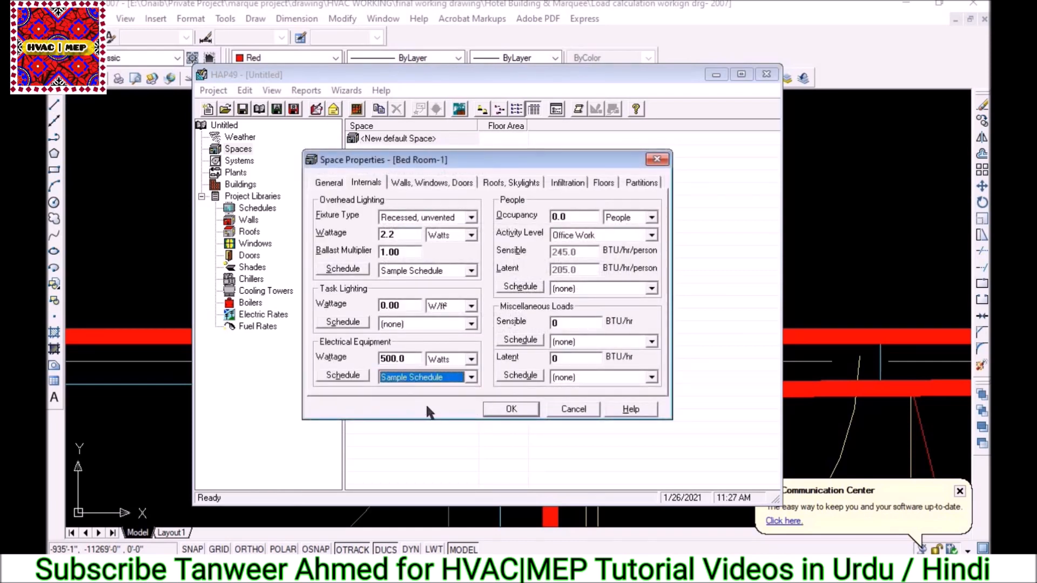
Set the occupancy to 3 people with the Sedentary Work activity level.
click(582, 219)
text(3)
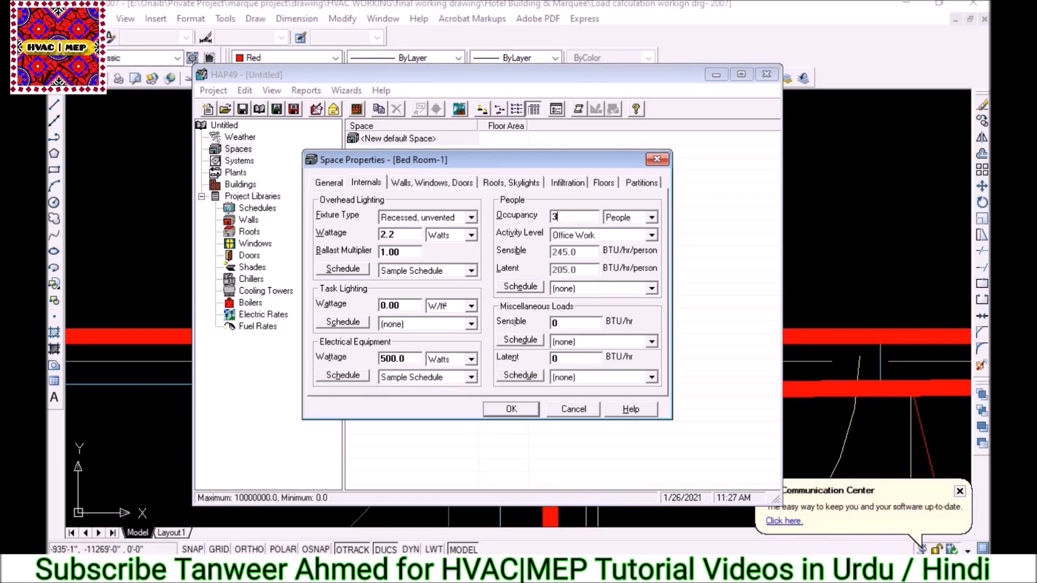
click(621, 232)
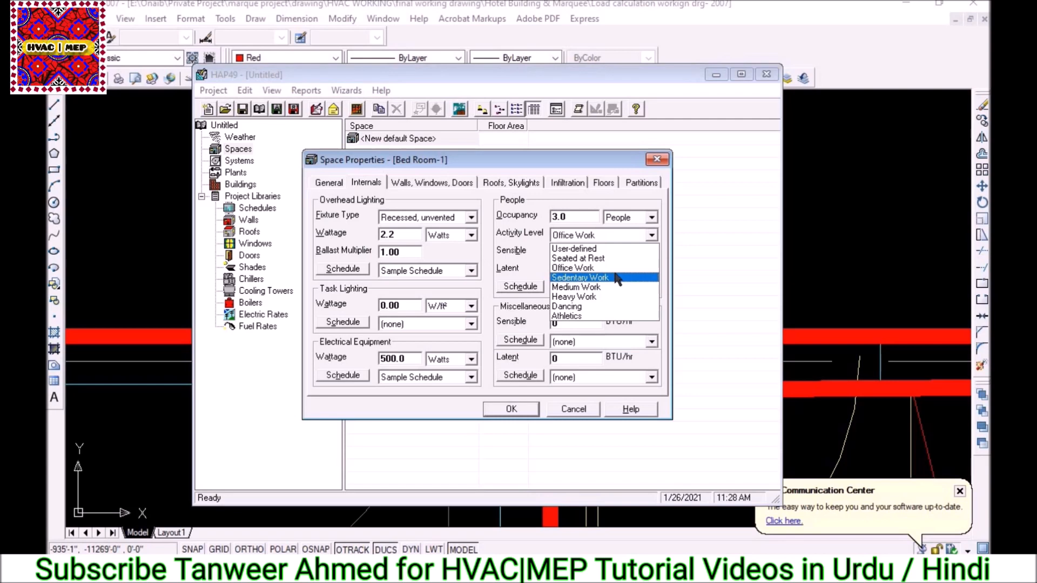
click(617, 278)
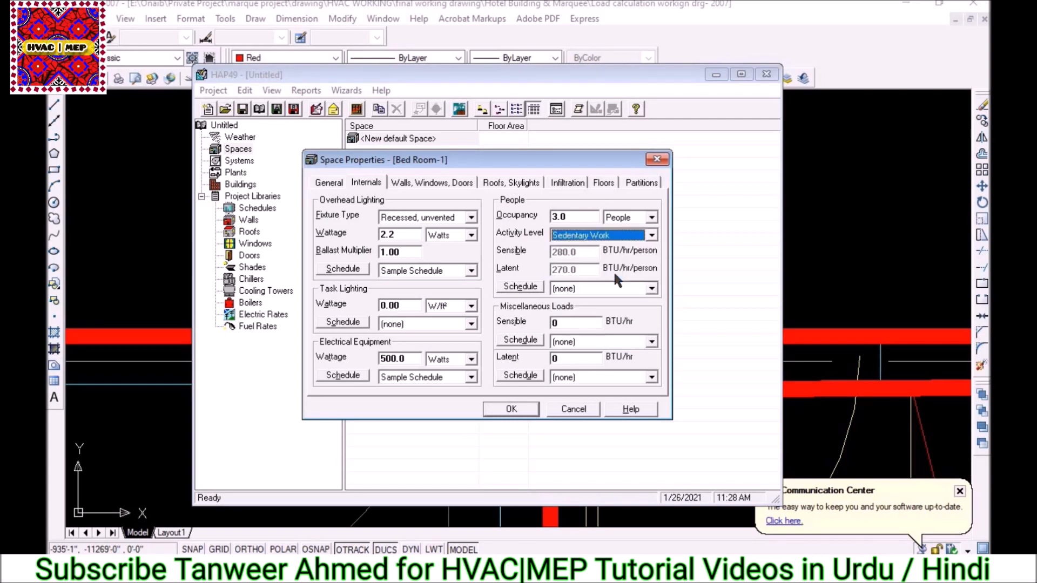
Assign Sample Schedule to the people load of the space.
click(524, 289)
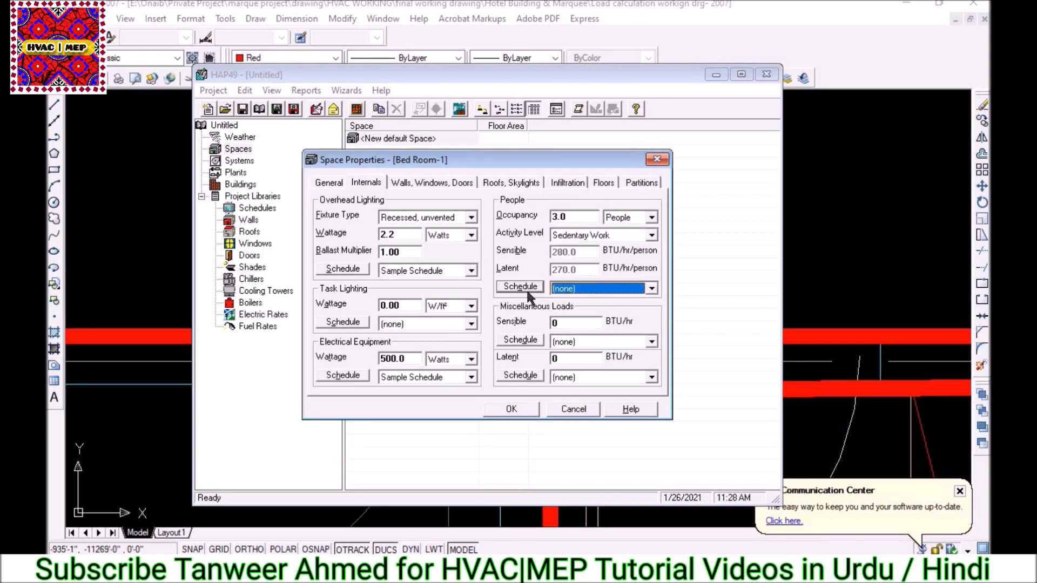
click(567, 410)
click(595, 293)
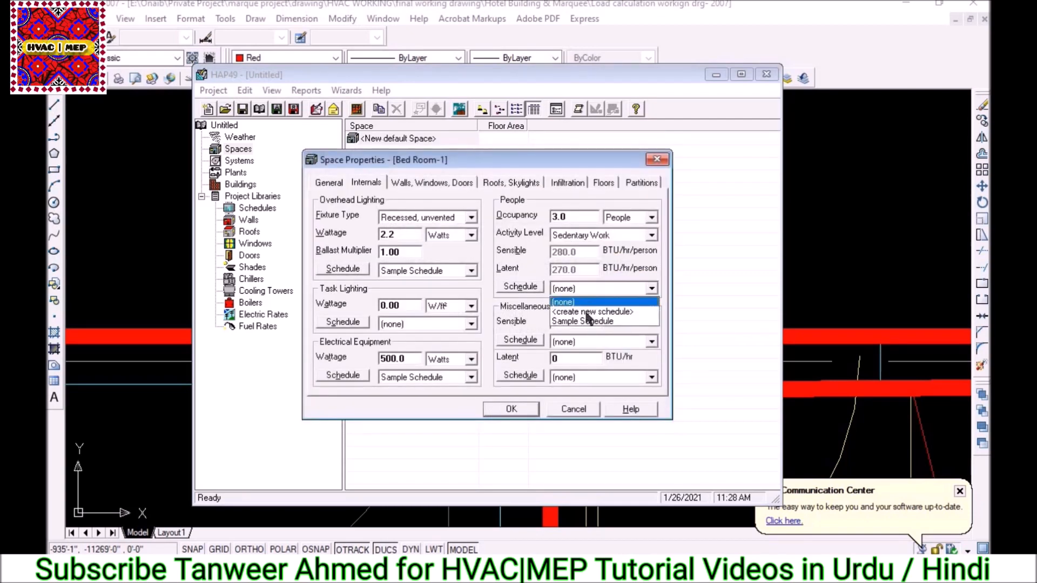
click(582, 322)
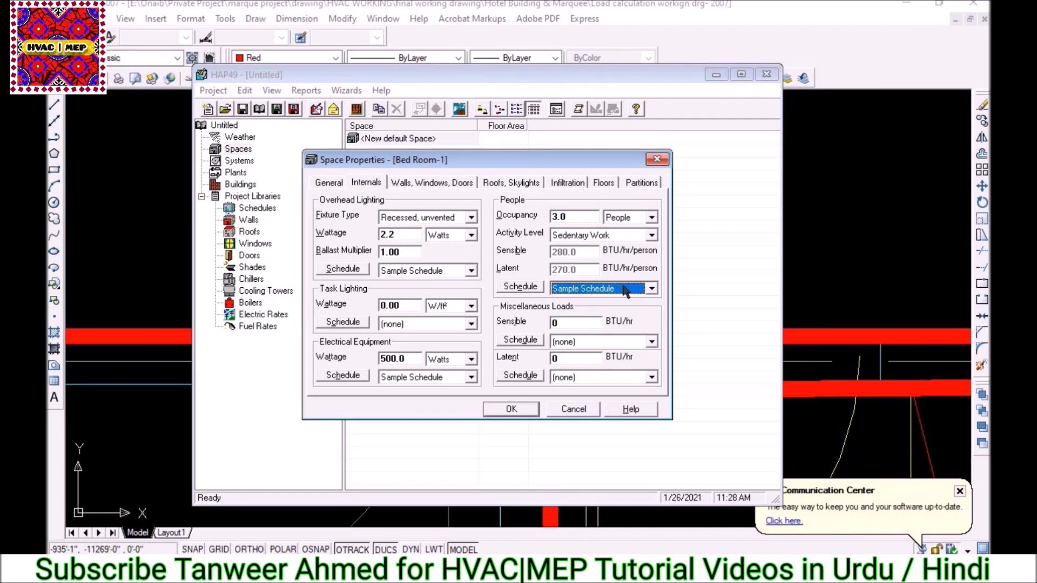
Open the wall, window and door inputs, examine the end bedroom's outer walls and windows on the AutoCAD floor plan, and return to HAP.
click(439, 182)
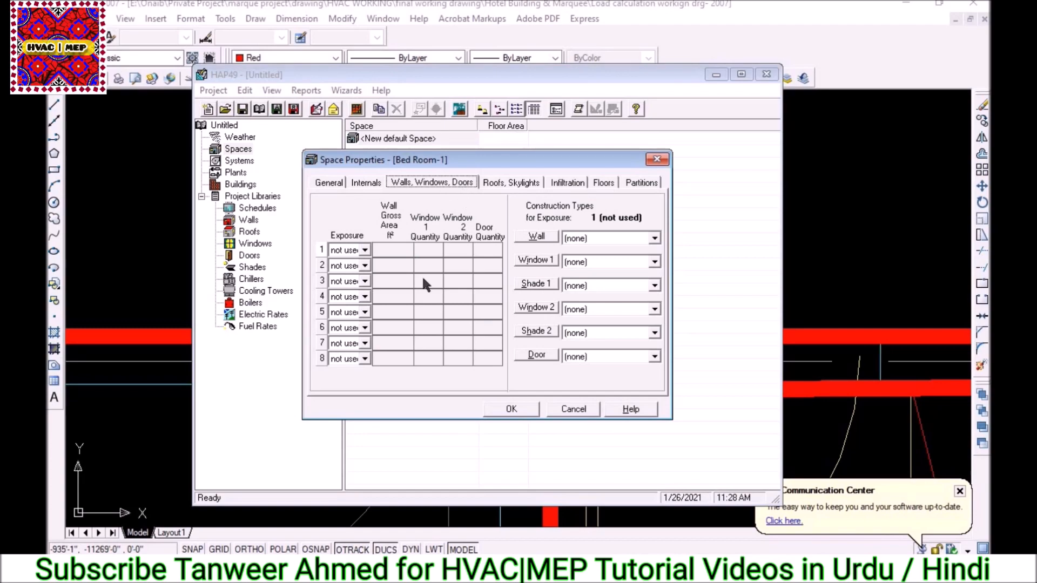
click(846, 262)
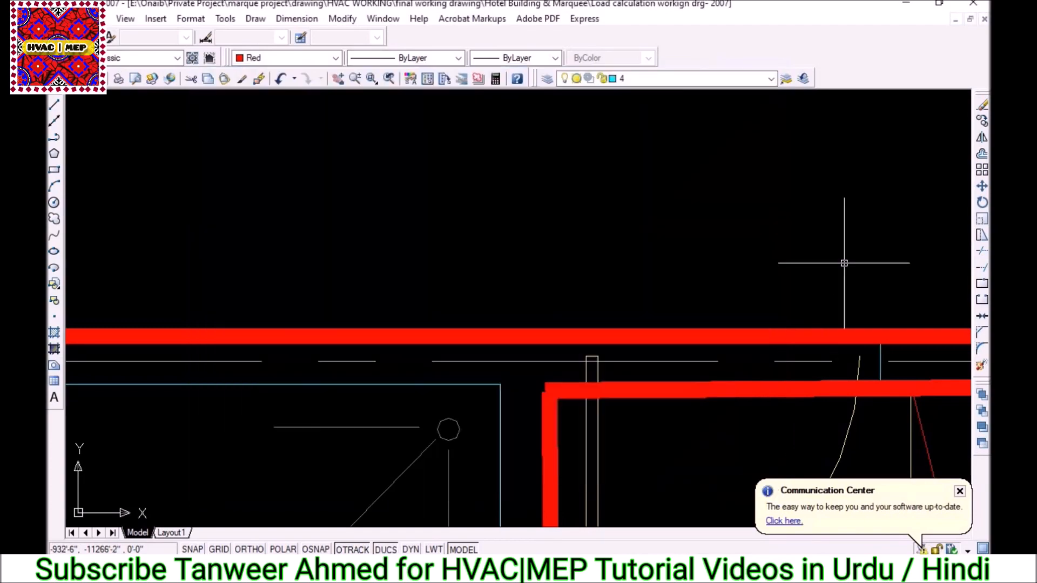
scroll(581, 246, down, 5)
scroll(449, 209, down, 6)
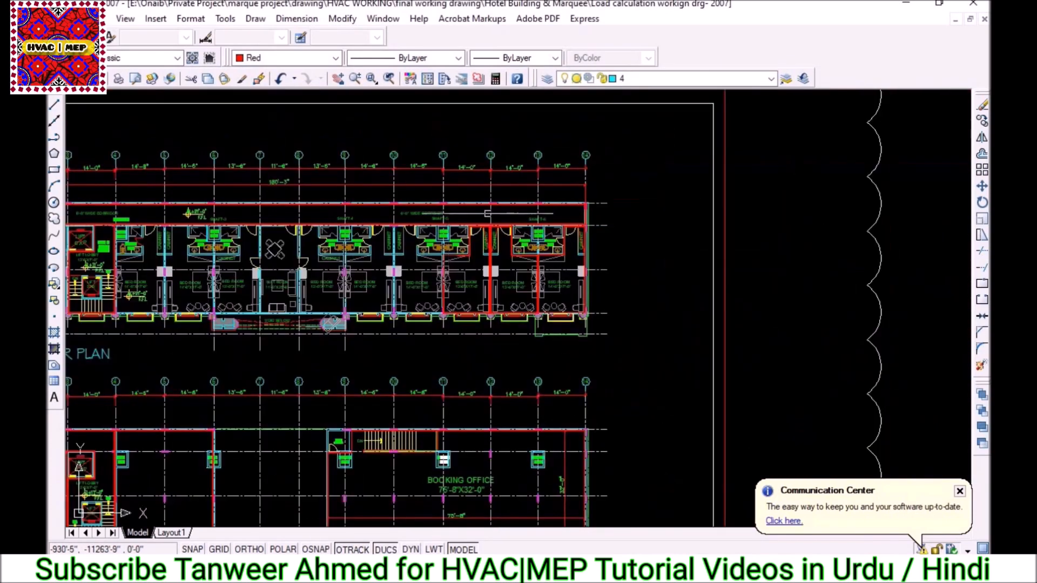
scroll(583, 244, up, 3)
scroll(582, 242, up, 2)
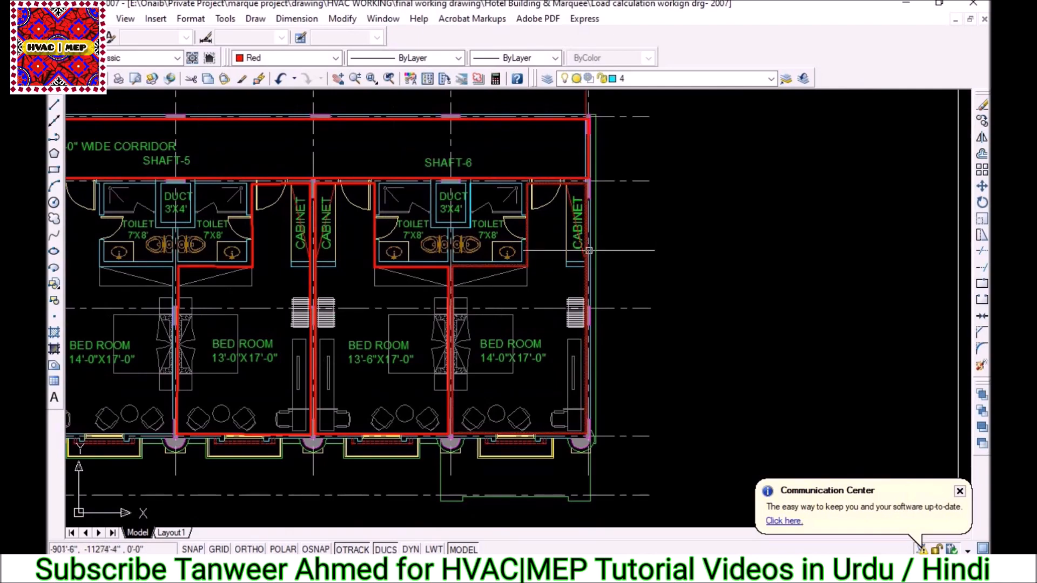
scroll(562, 441, up, 3)
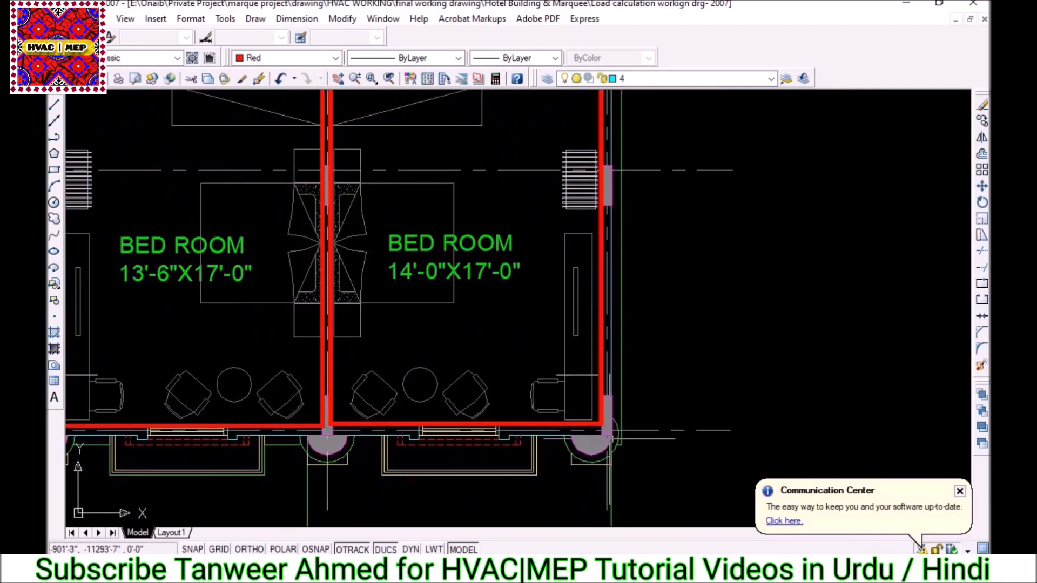
scroll(643, 440, down, 4)
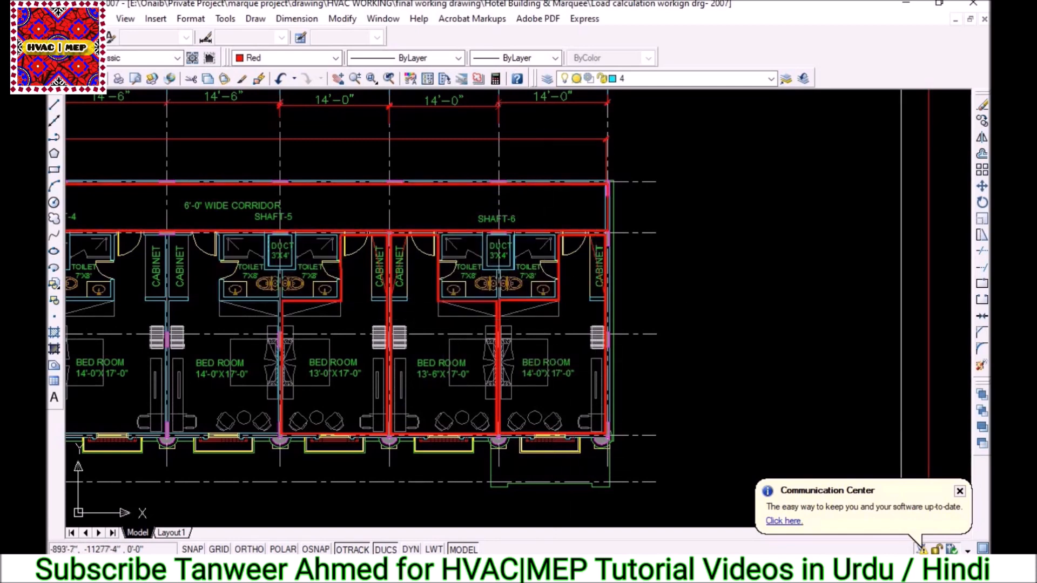
scroll(664, 363, down, 5)
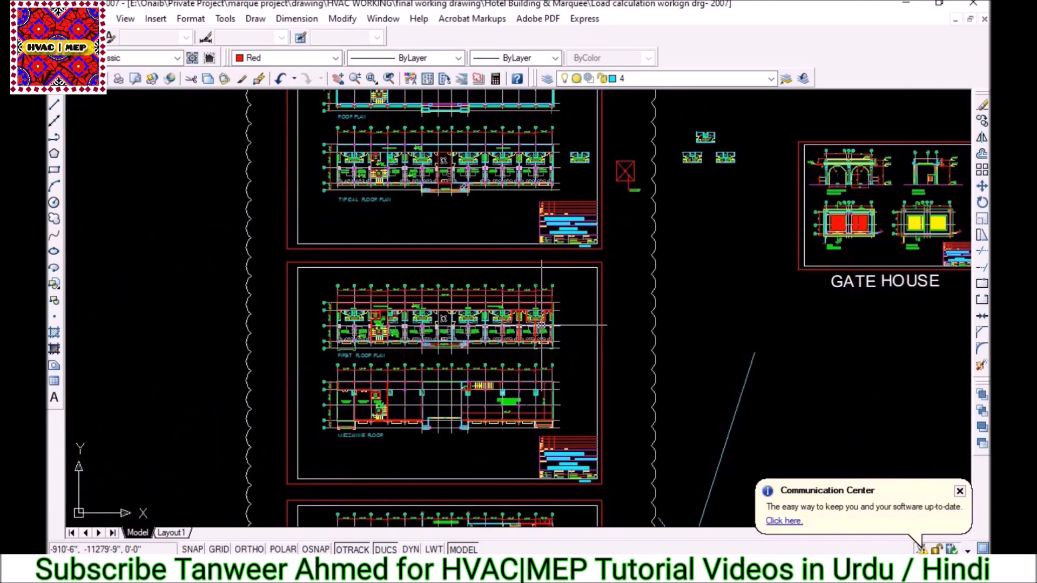
scroll(602, 313, up, 1)
scroll(543, 314, down, 4)
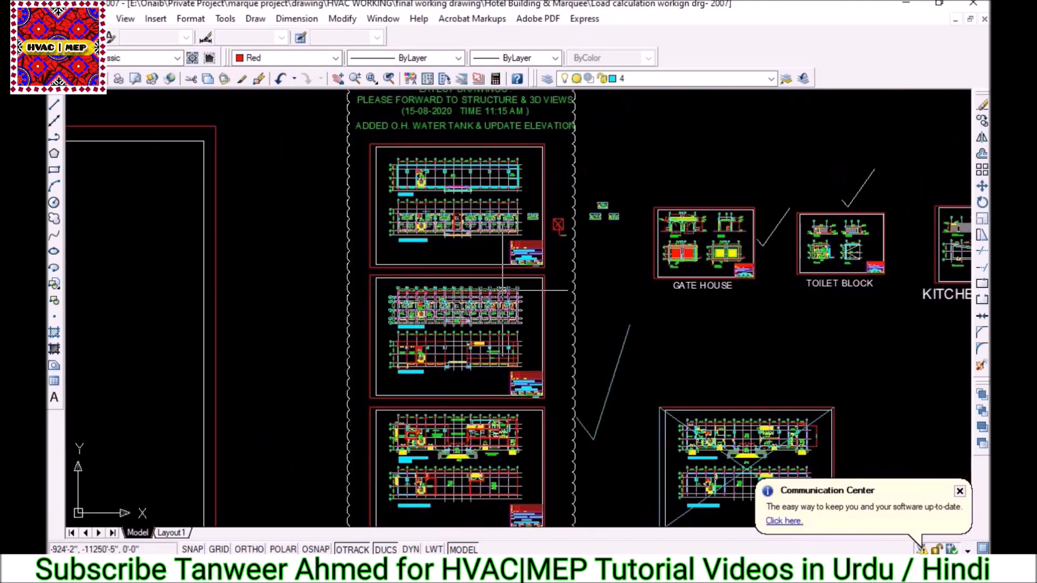
scroll(502, 290, up, 5)
scroll(502, 290, up, 6)
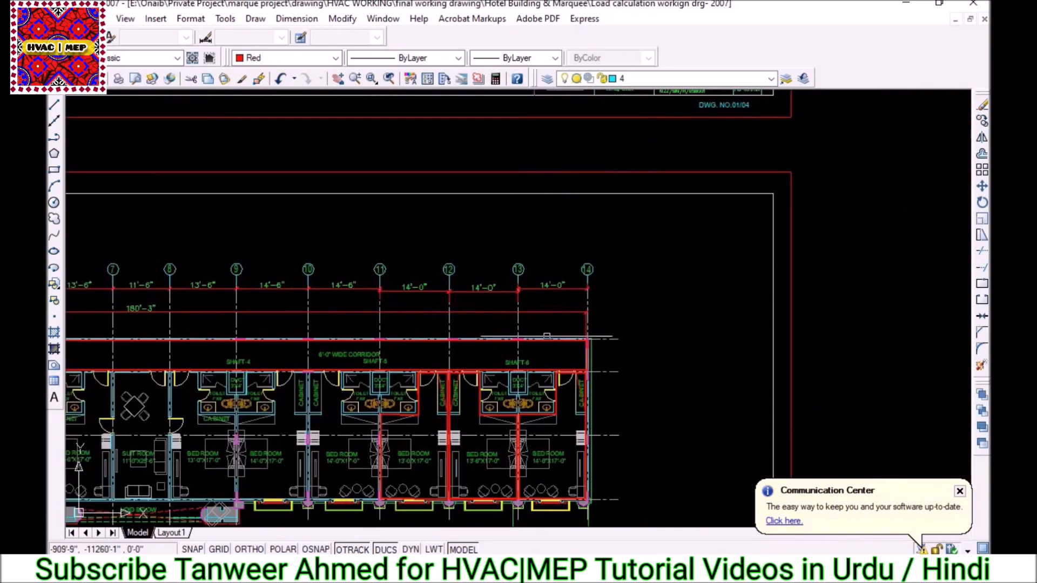
scroll(484, 238, down, 3)
scroll(655, 300, up, 2)
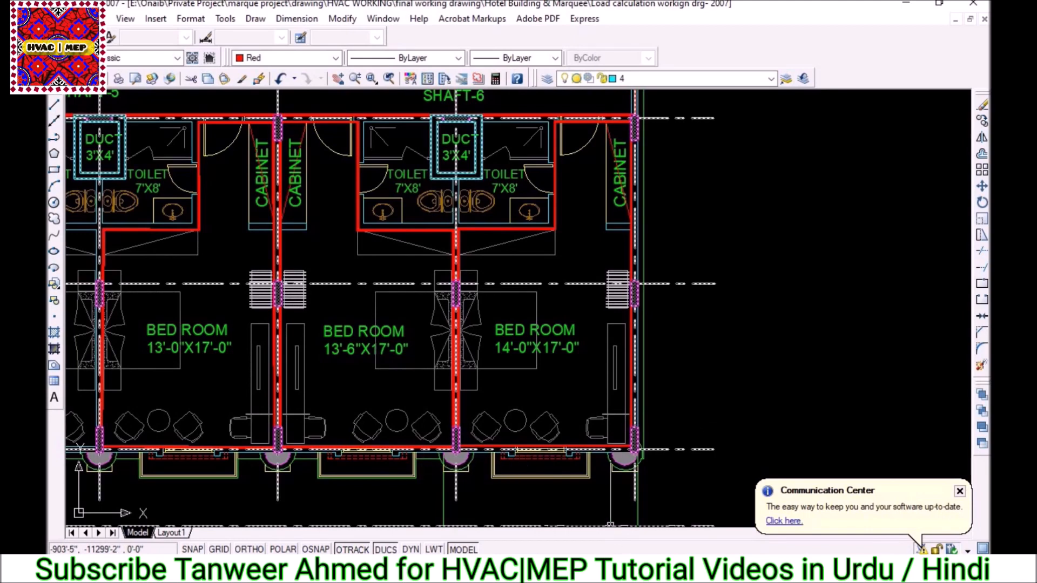
click(589, 570)
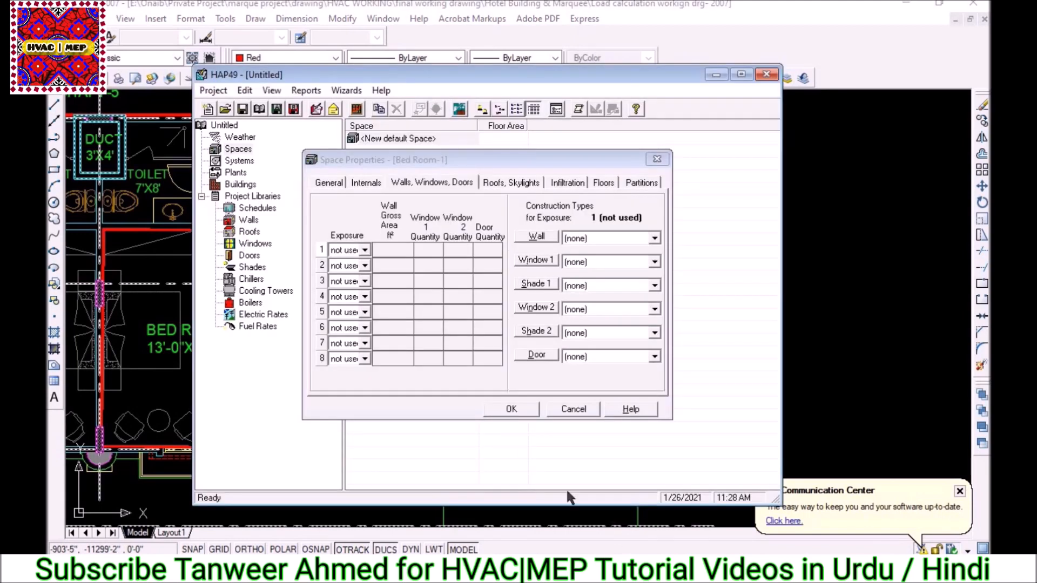
Set the first wall exposure to E, check the end bedroom's outer wall on the AutoCAD plan, and enter a 170 ft² gross wall area in HAP.
click(365, 251)
click(350, 313)
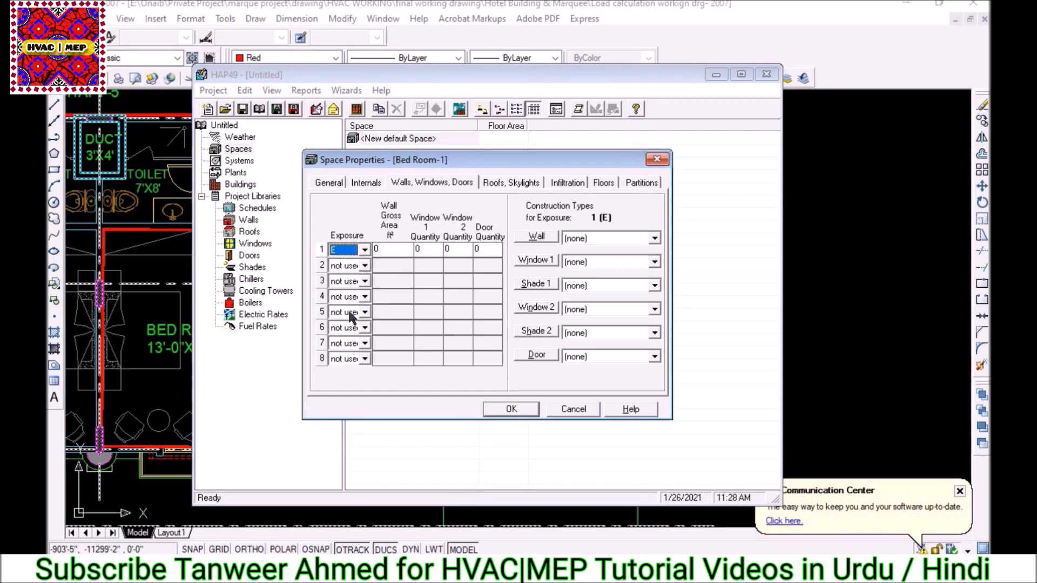
click(831, 391)
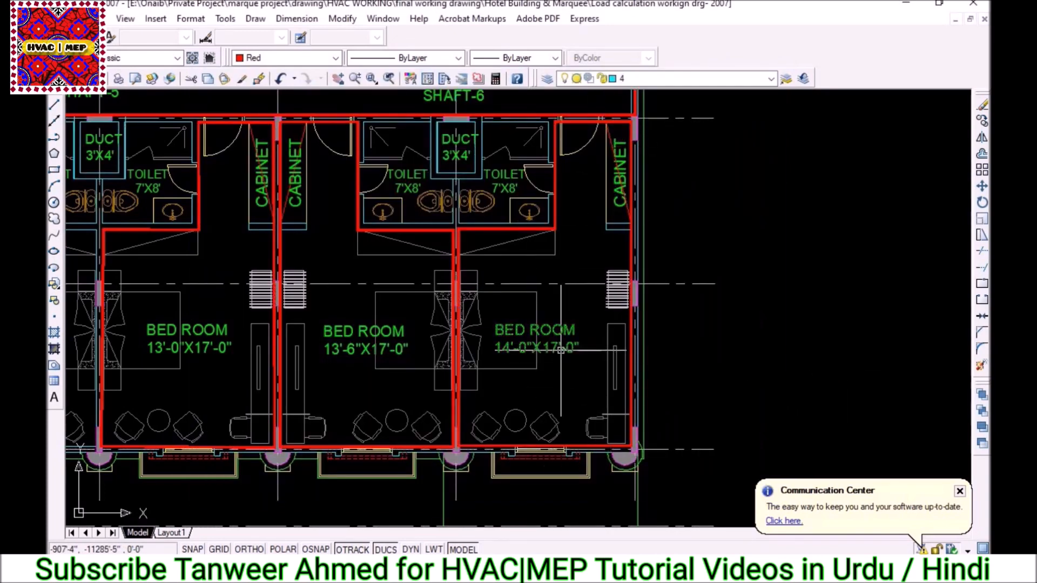
click(593, 568)
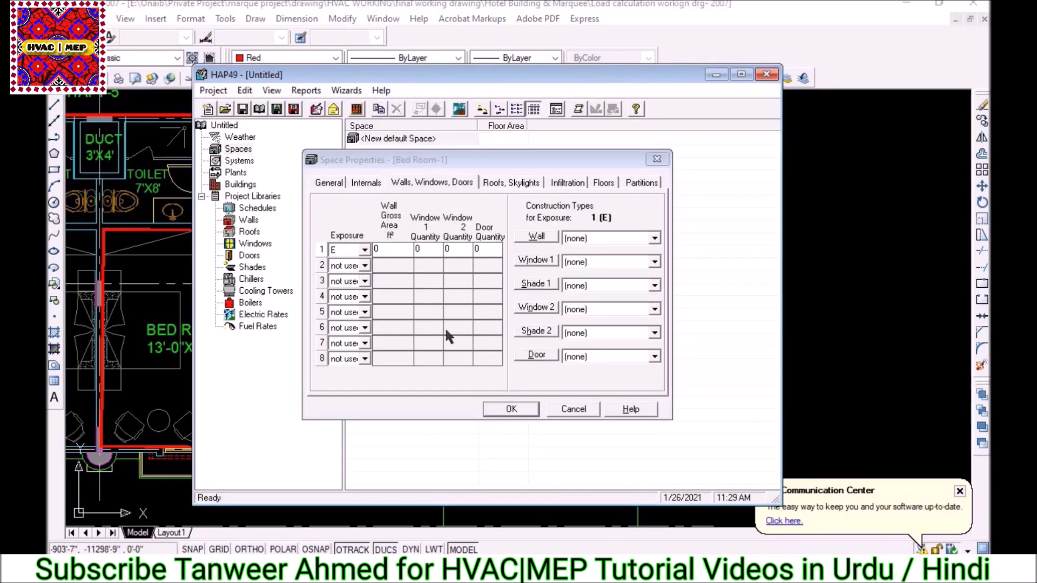
click(404, 253)
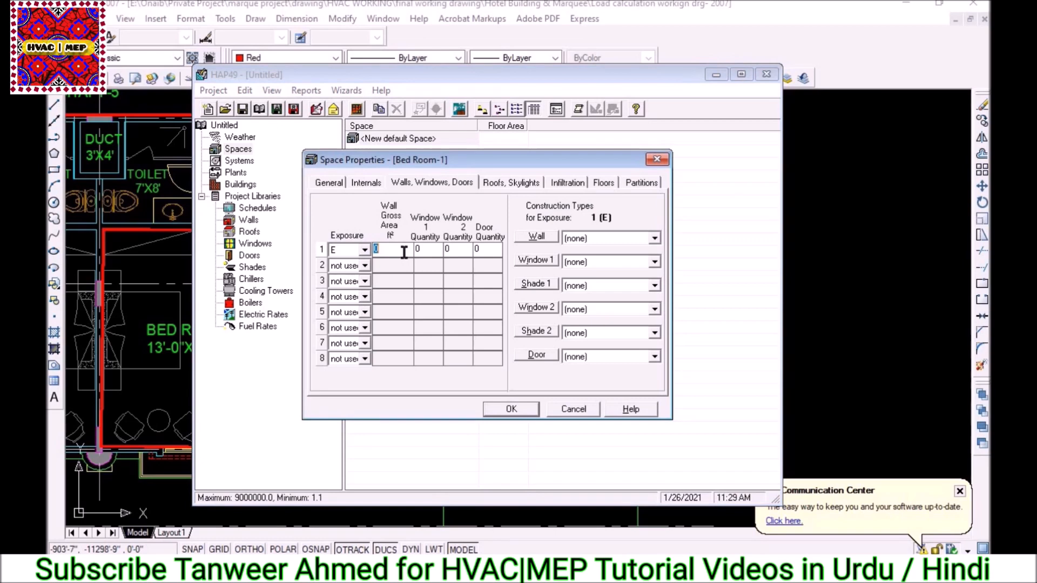
text(170)
Assign Sample Window Assembly as window 1 and Default Wall Assembly as the wall type of the east exposure.
click(547, 261)
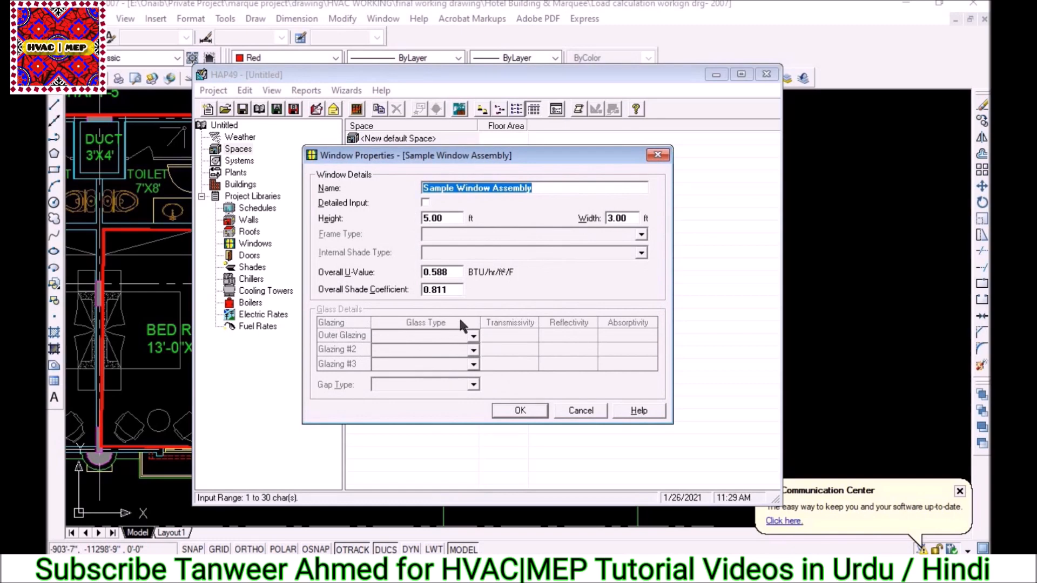
click(519, 410)
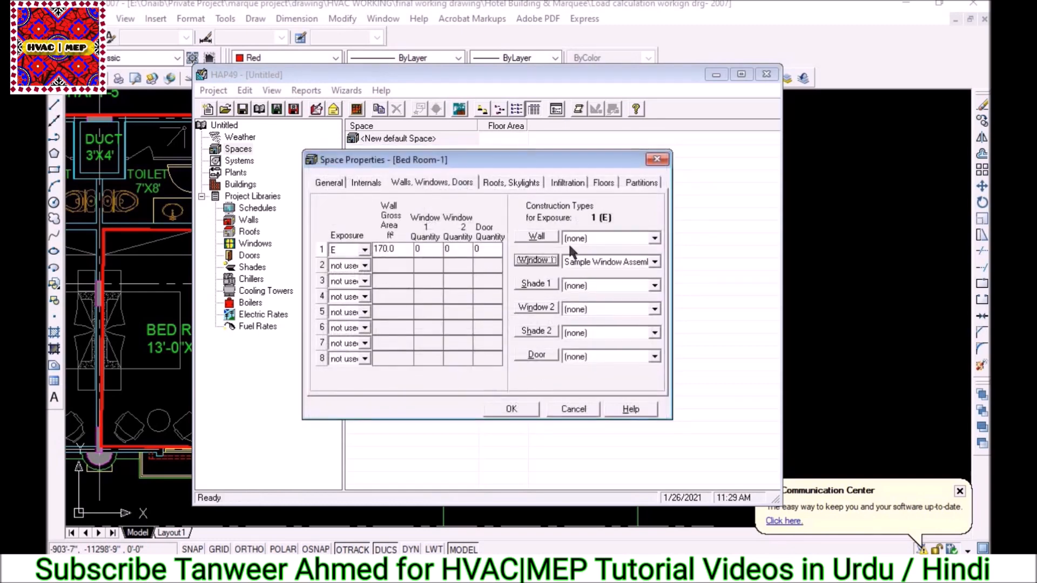
click(544, 236)
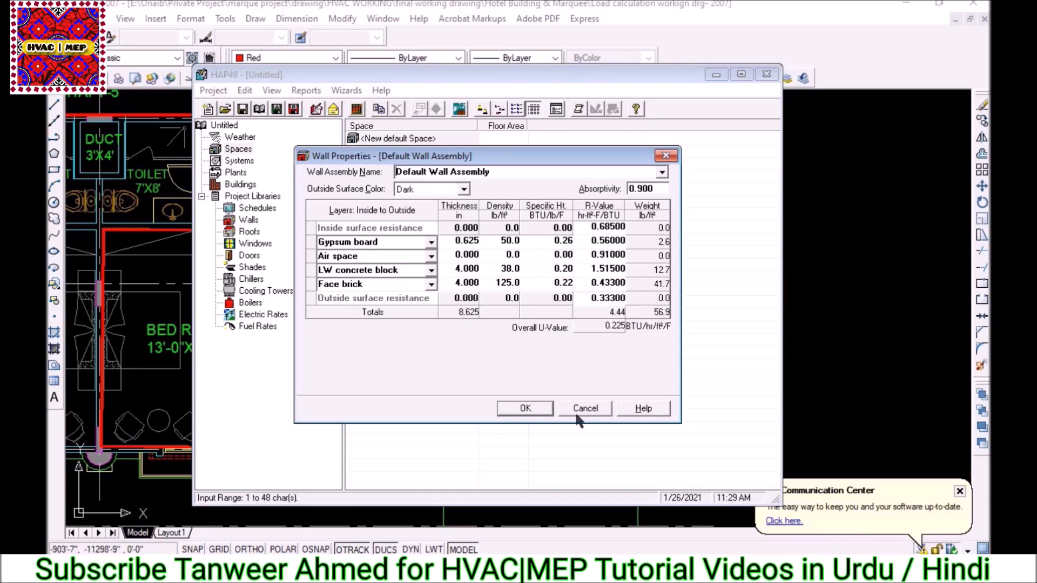
click(526, 409)
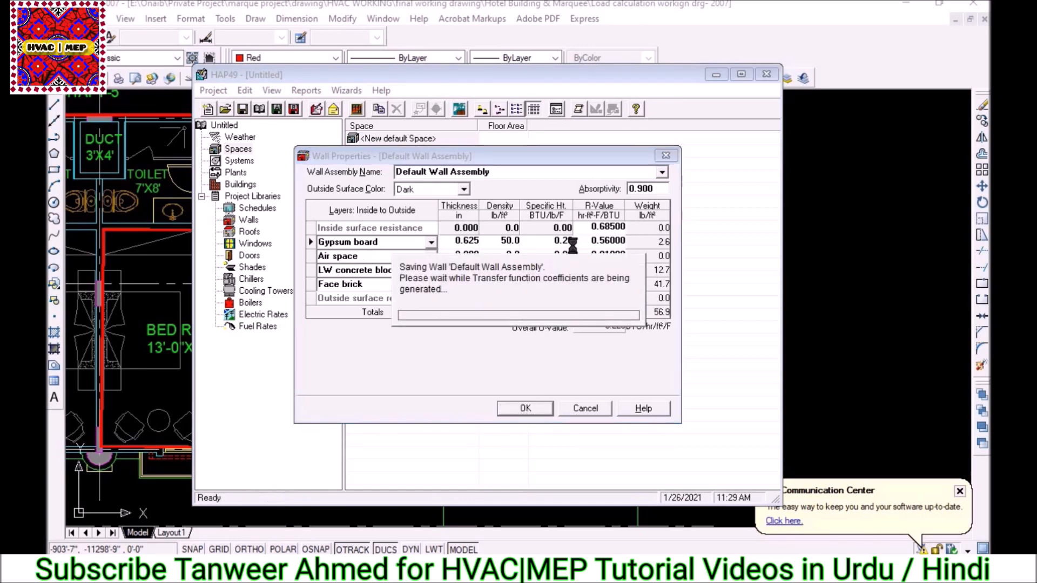
click(592, 241)
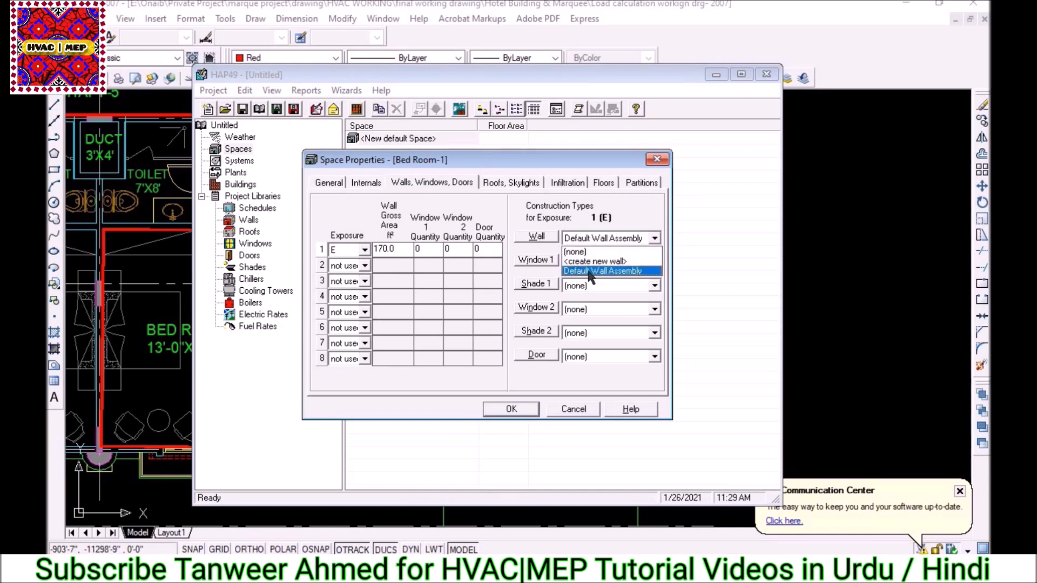
click(588, 271)
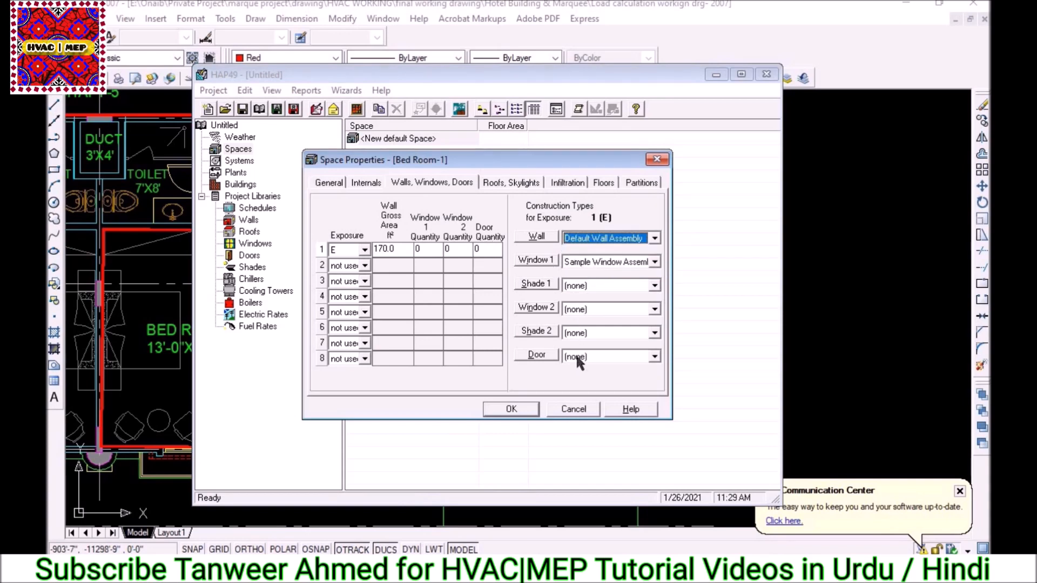
Set the second wall exposure to S, check the end bedroom's window wall on the AutoCAD plan, and return to HAP.
click(367, 266)
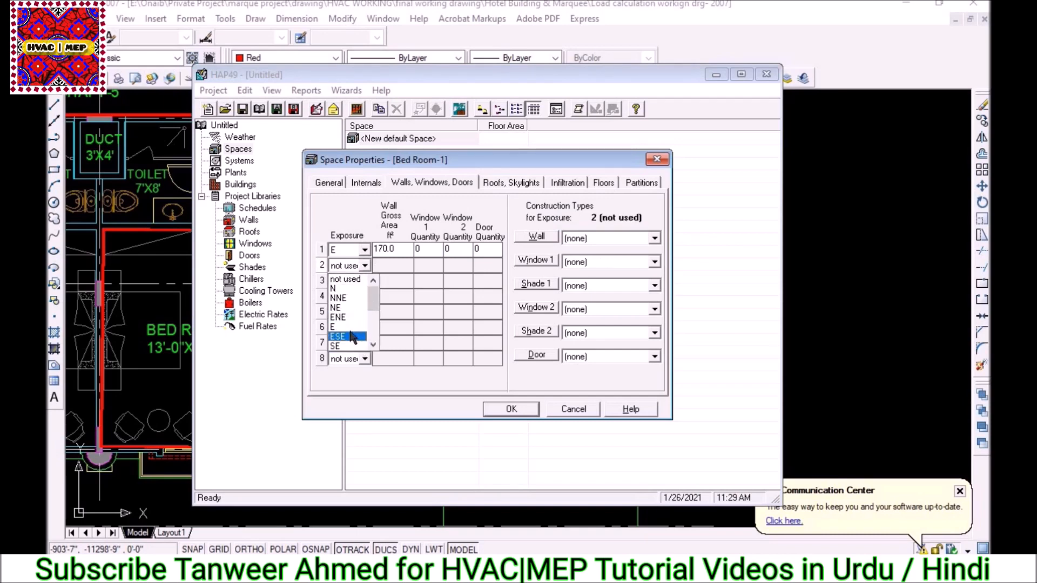
scroll(348, 324, down, 2)
click(348, 309)
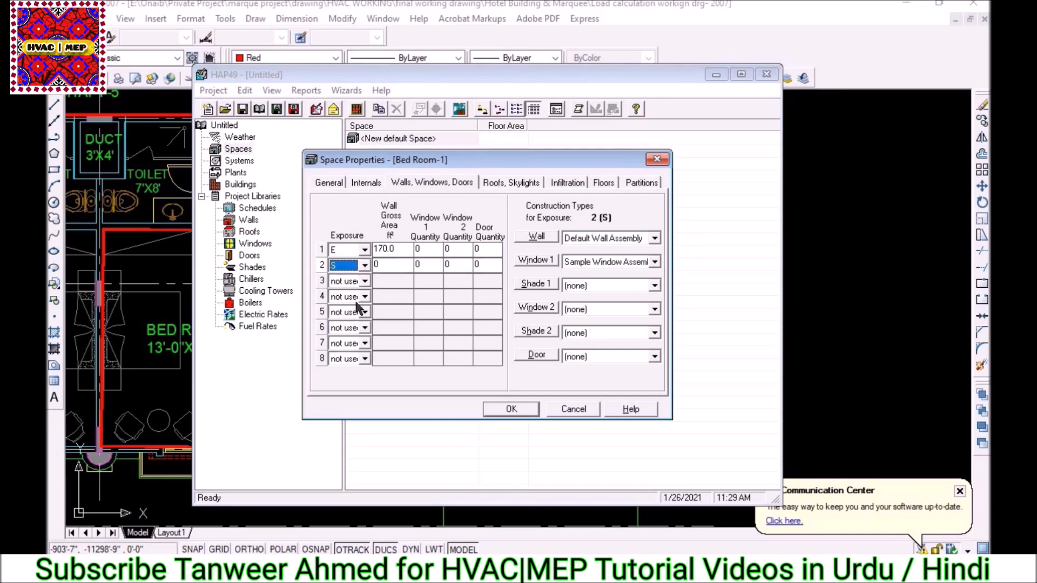
key(Tab)
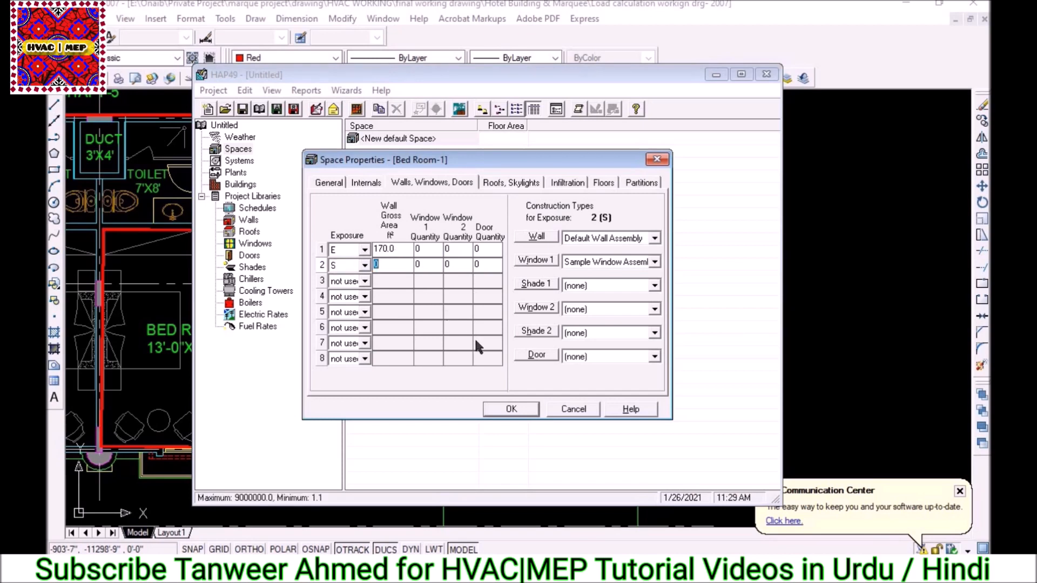
text(1)
click(885, 354)
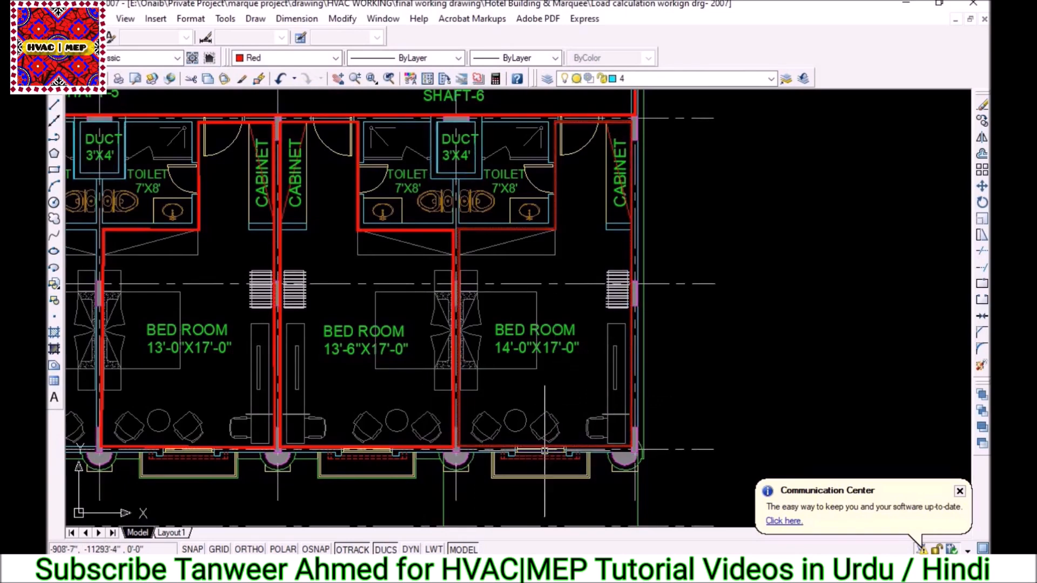
key(Escape)
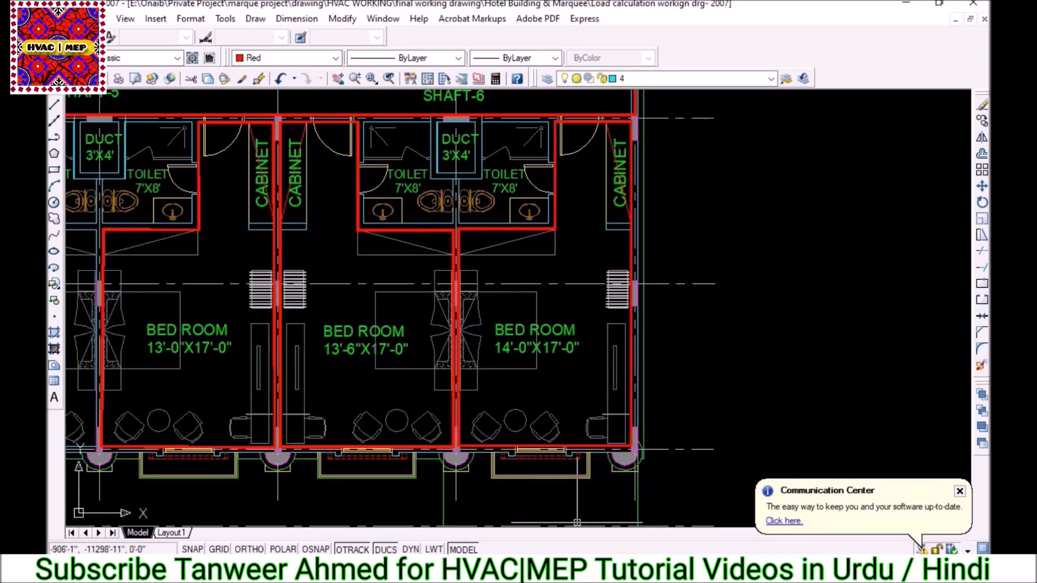
key(alt+Tab)
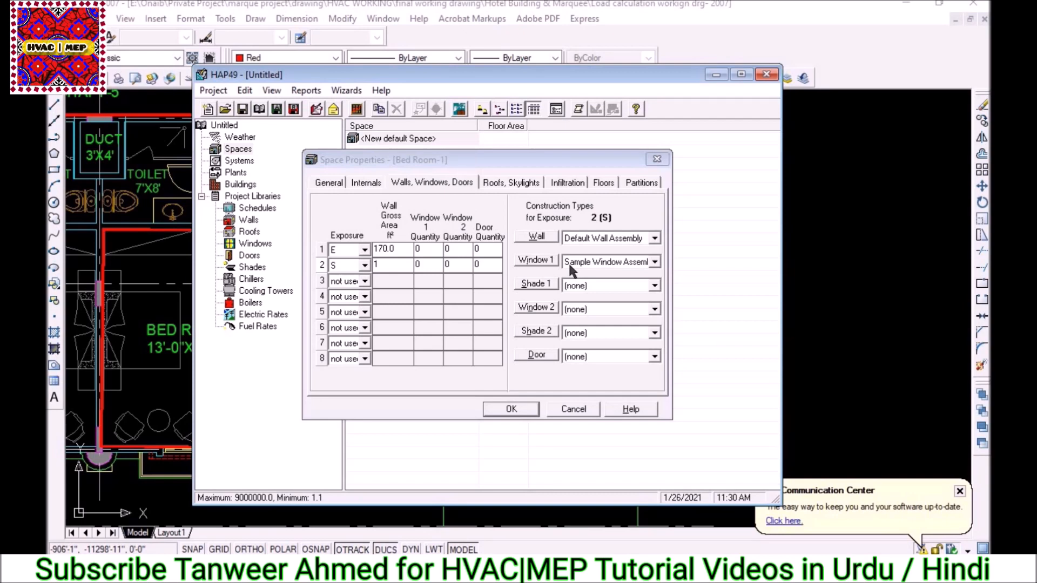
Set the south exposure's gross wall area to 119 ft² and its window 1 quantity to 1.
click(390, 263)
text(119)
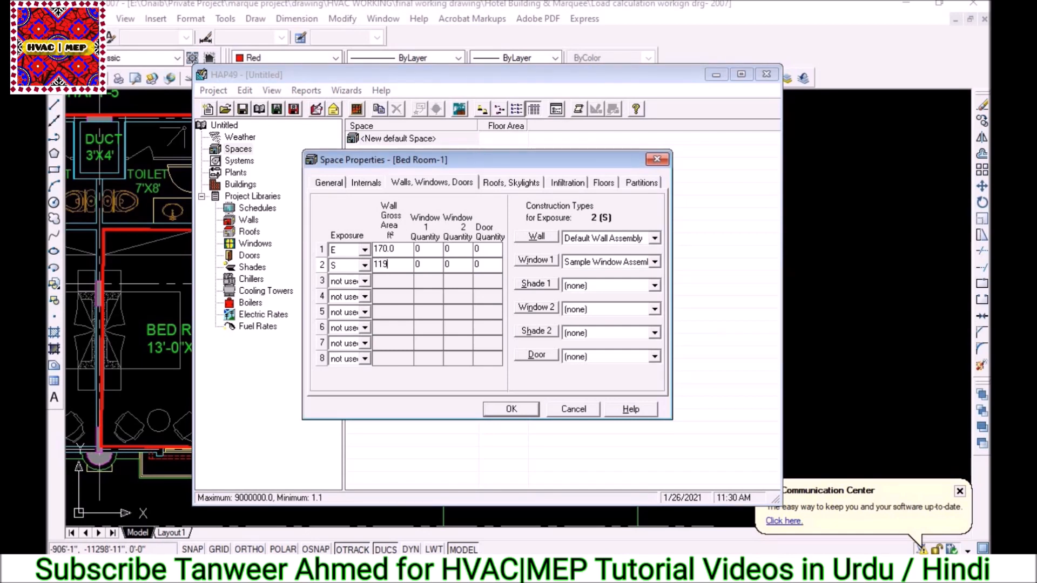
click(433, 265)
text(1)
Set the first roof exposure of the space to horizontal (H).
click(509, 182)
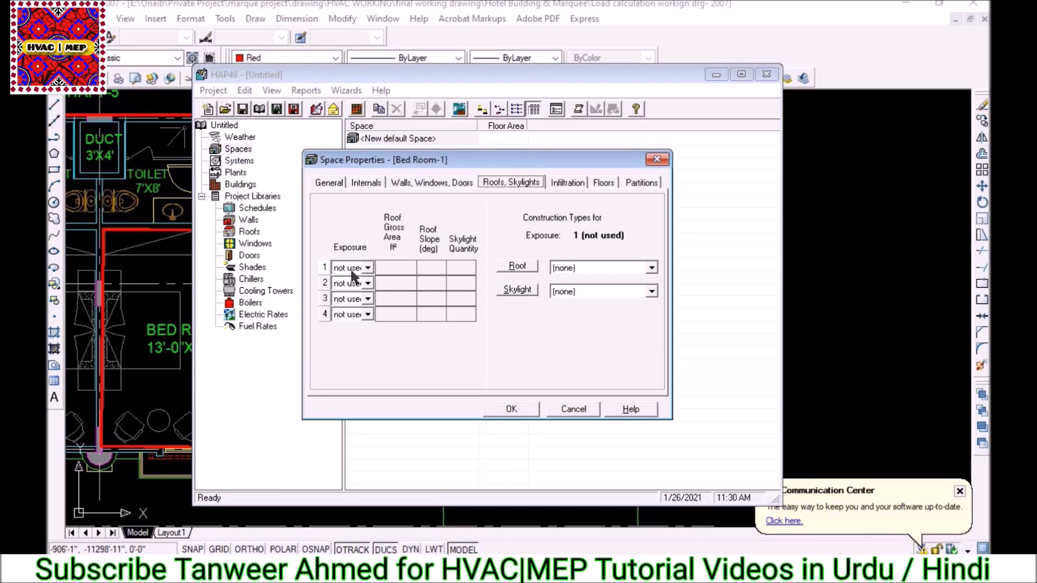
click(367, 268)
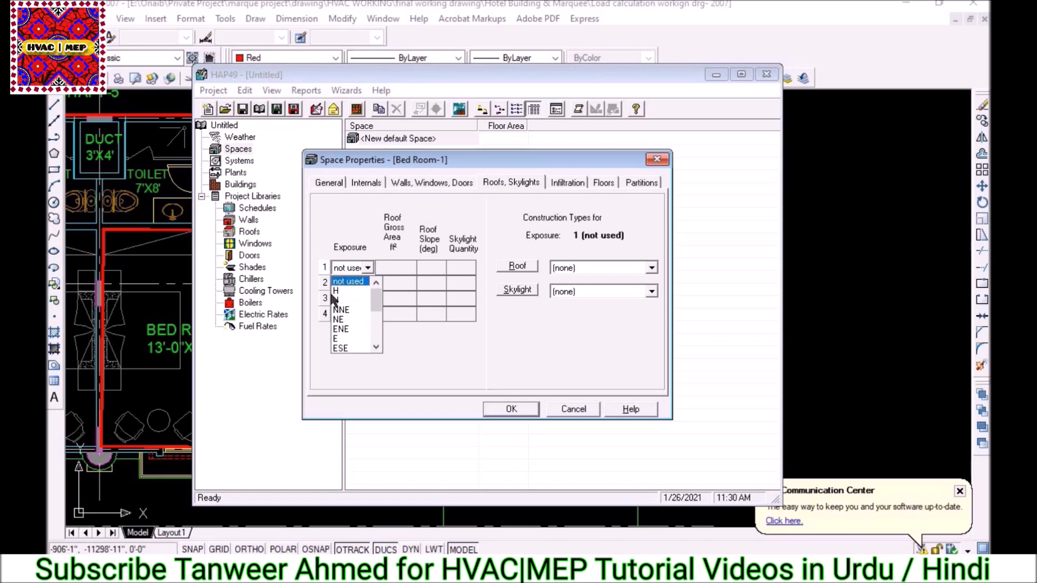
click(340, 292)
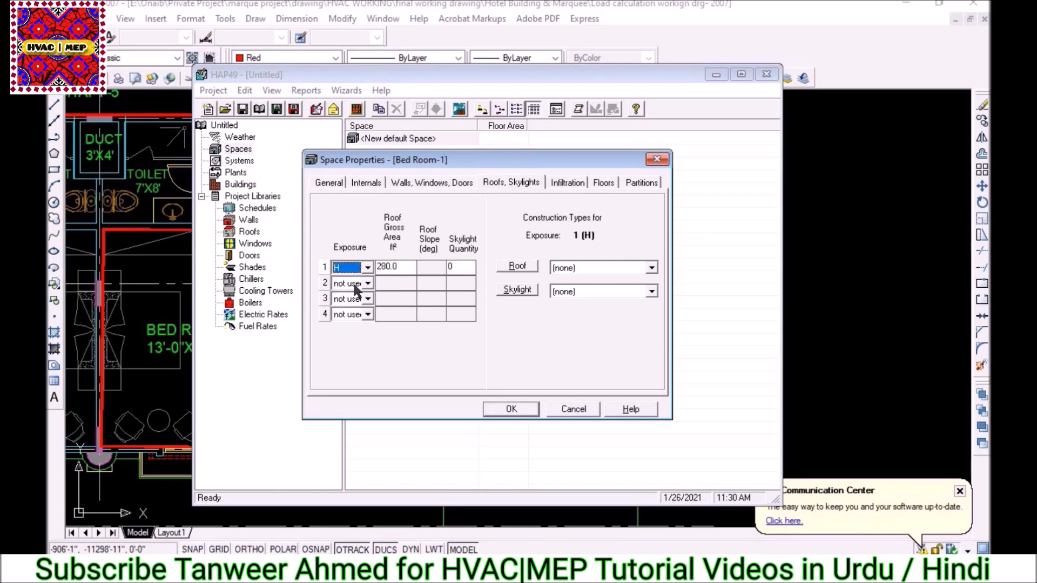
click(409, 265)
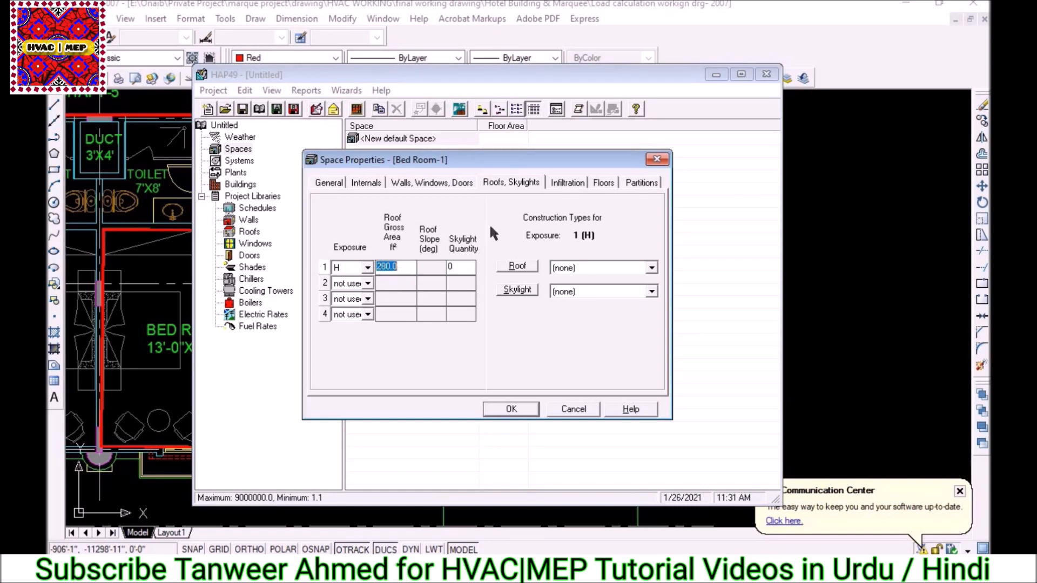
Create Default Roof Assembly with its preset layers and assign it as the roof type of the horizontal exposure.
click(591, 267)
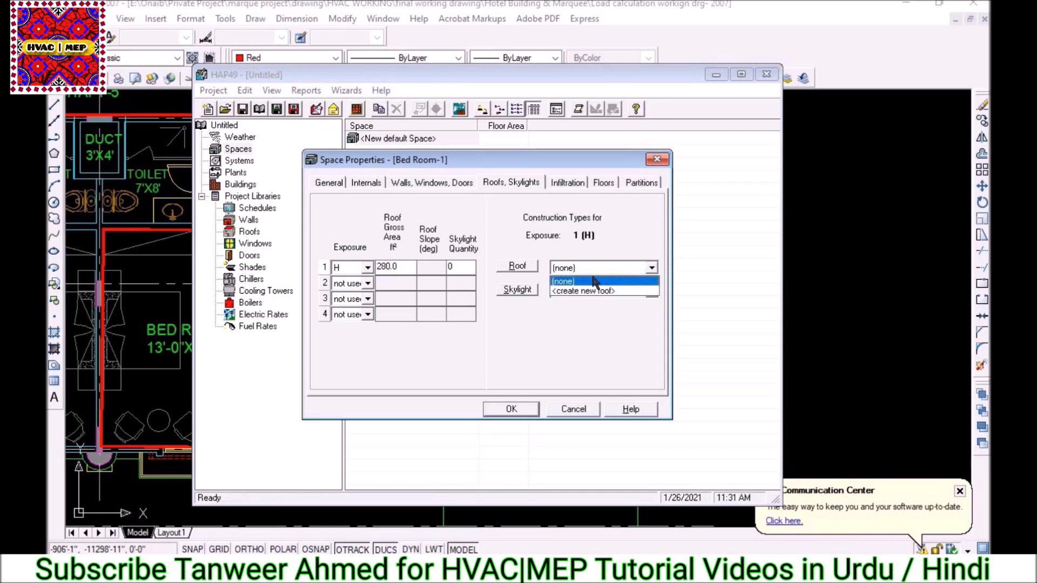
click(518, 267)
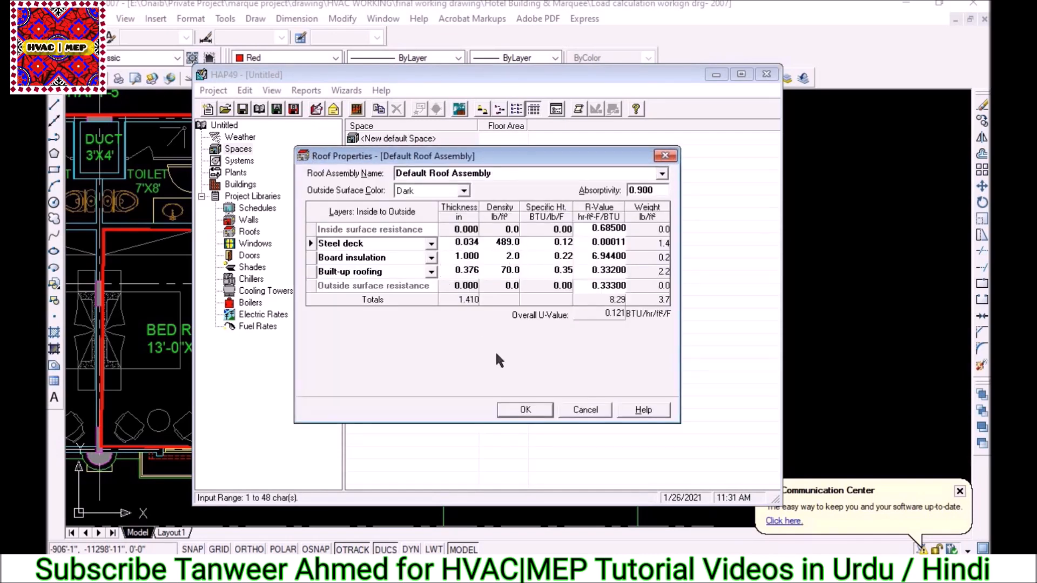
click(524, 410)
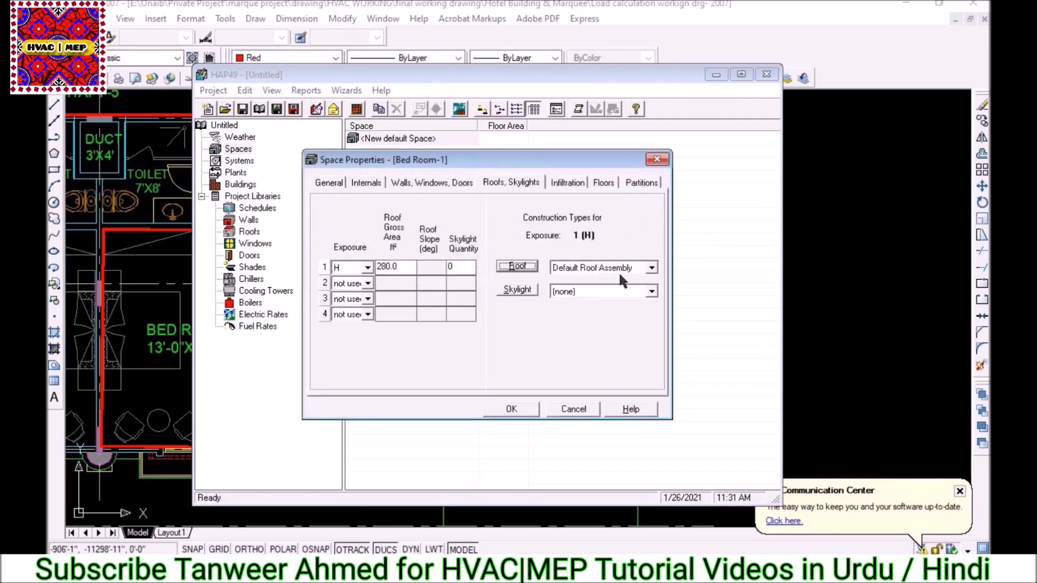
click(618, 268)
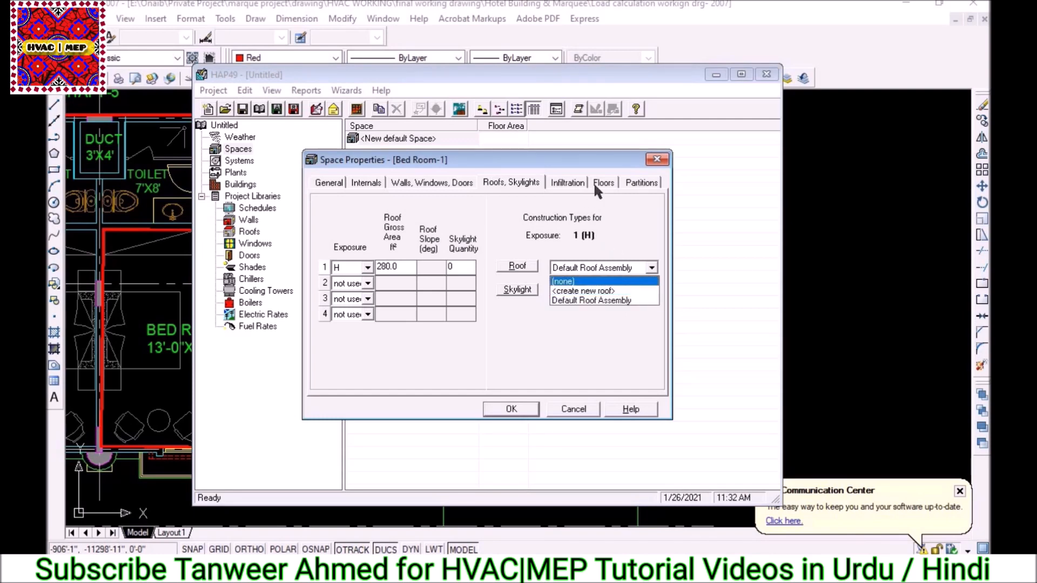
click(578, 181)
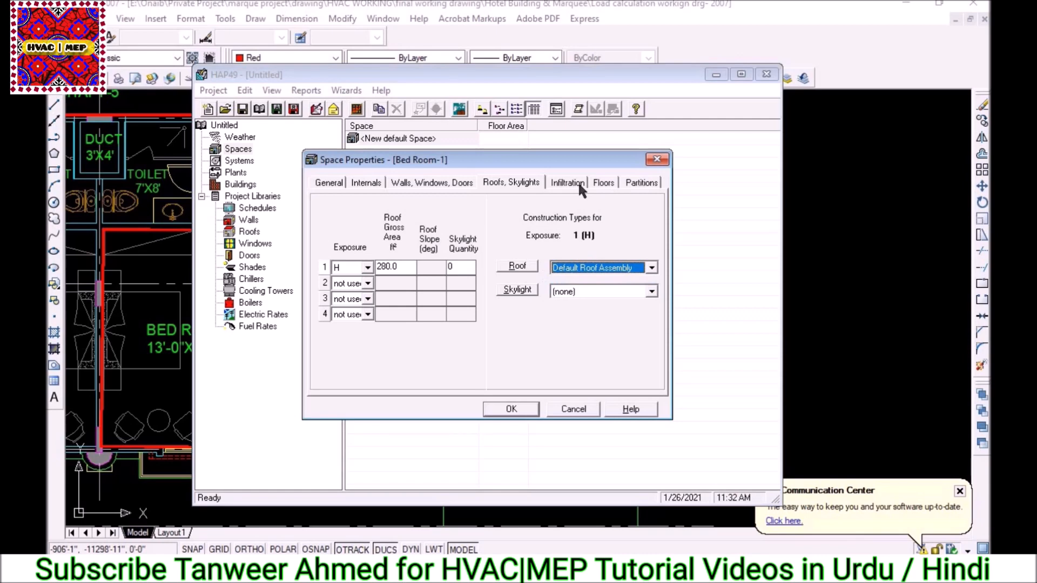
Review the infiltration rate inputs and set the floor type to Floor Above Unconditioned Space.
click(578, 180)
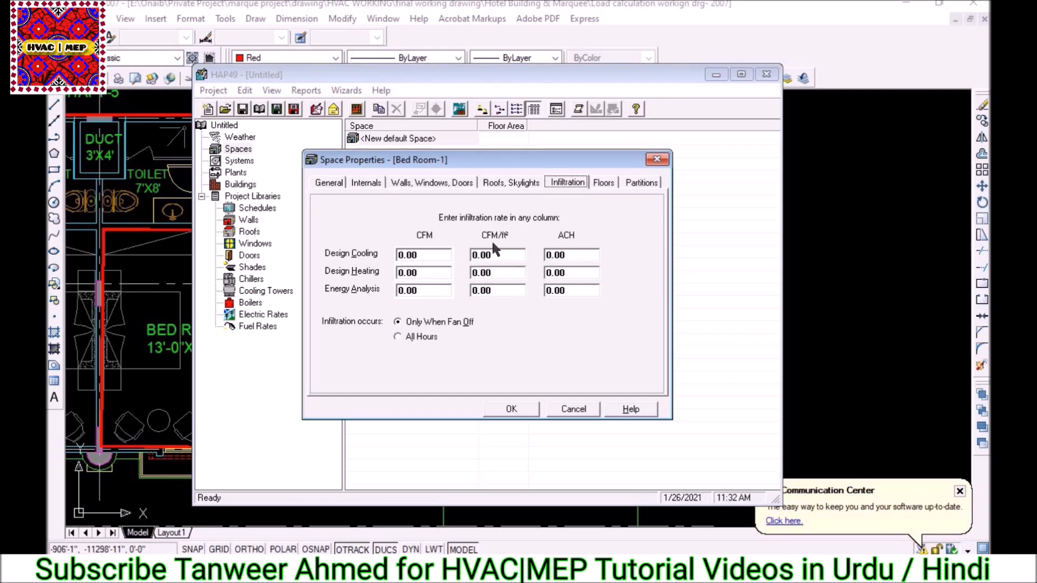
click(603, 183)
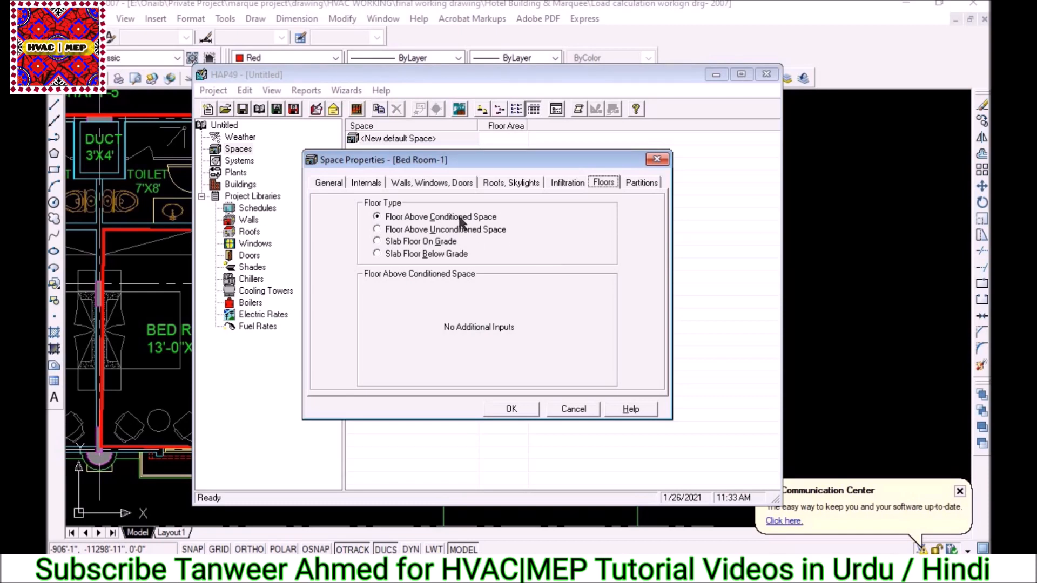
click(432, 230)
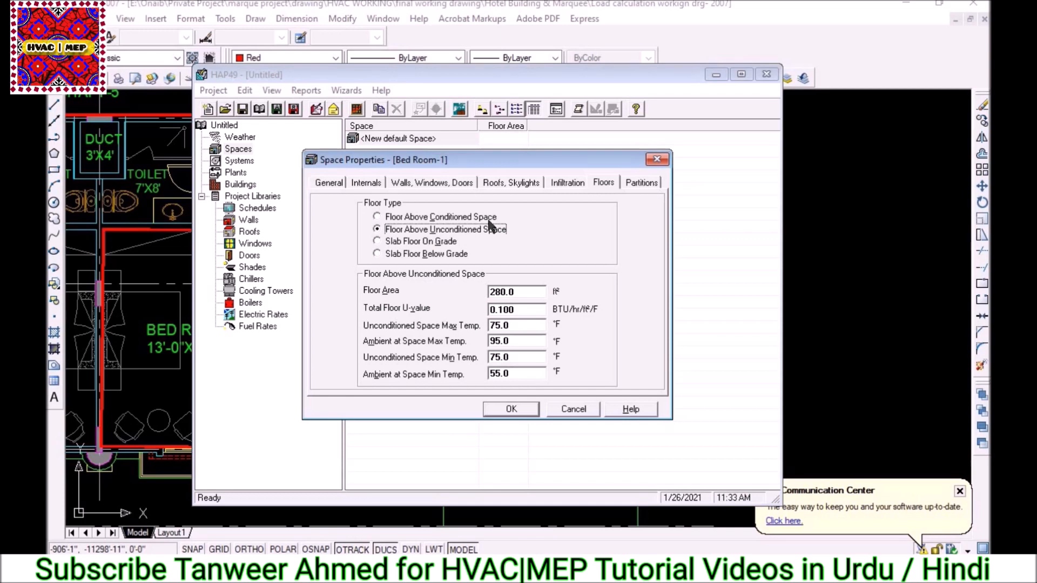
Examine the total floor U-value and the unconditioned space and ambient temperature inputs for the floor.
double_click(528, 309)
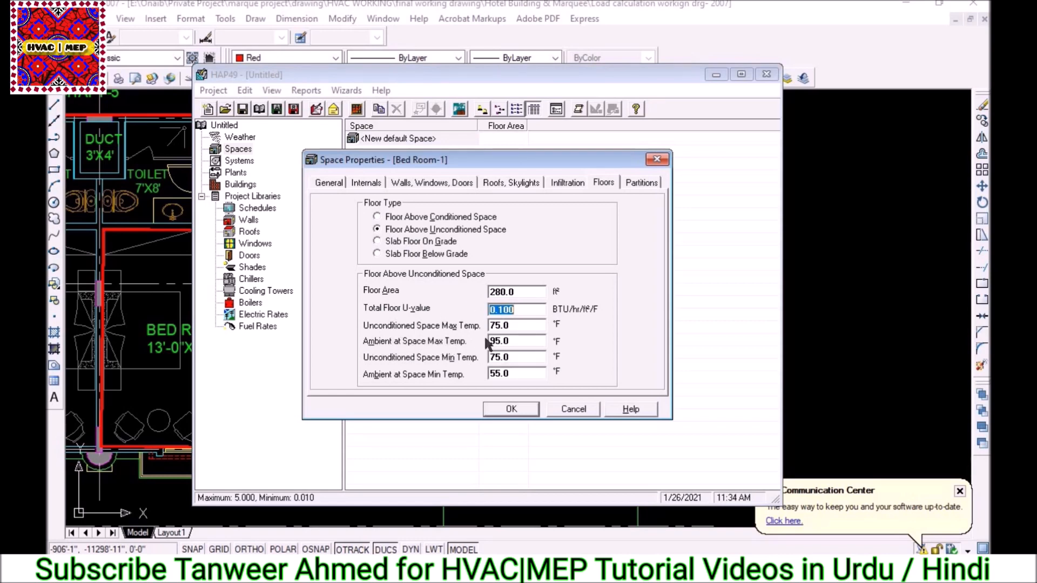
drag(492, 340, 516, 339)
double_click(514, 327)
double_click(512, 342)
double_click(513, 373)
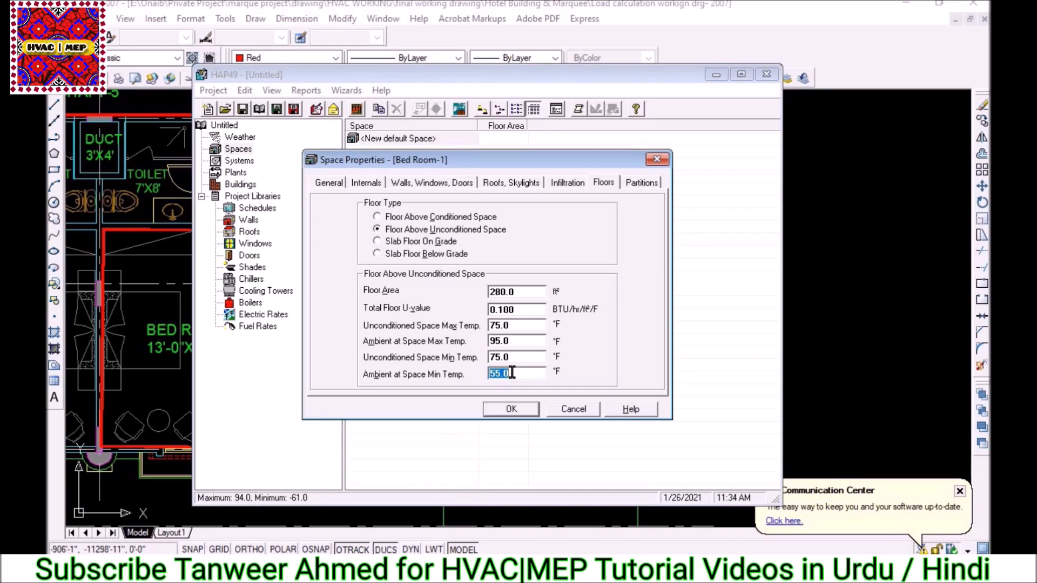
double_click(520, 359)
Review the area inputs of both partitions, compare them with the bedroom walls on the AutoCAD plan, and return to HAP.
click(648, 184)
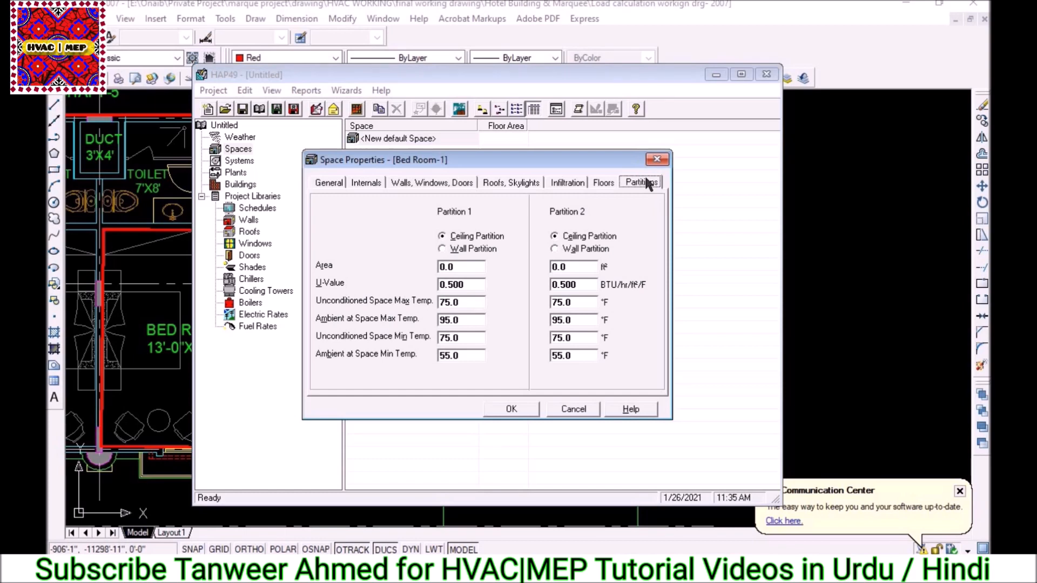
click(468, 268)
click(587, 265)
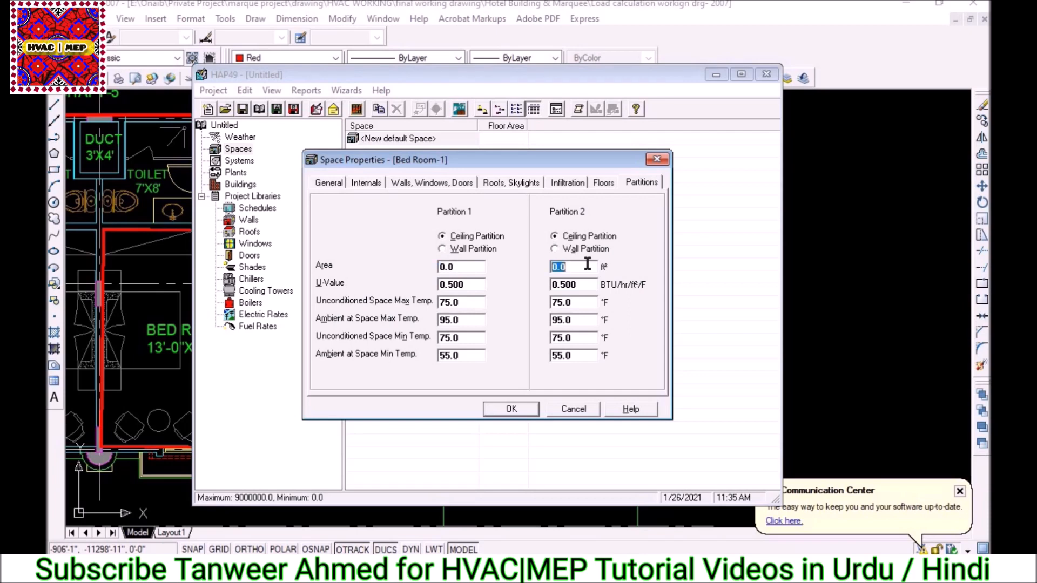
click(878, 309)
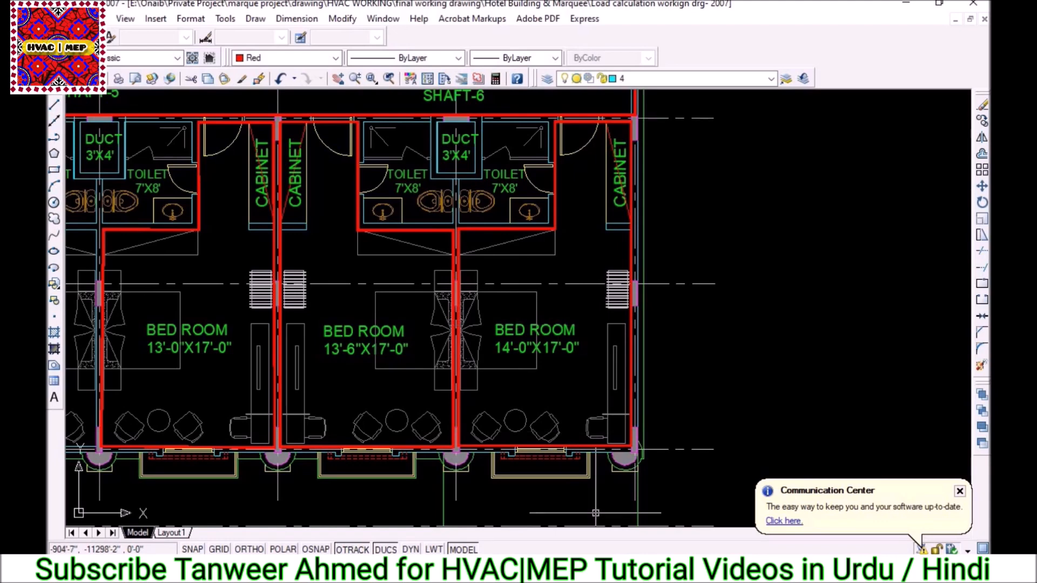
click(581, 489)
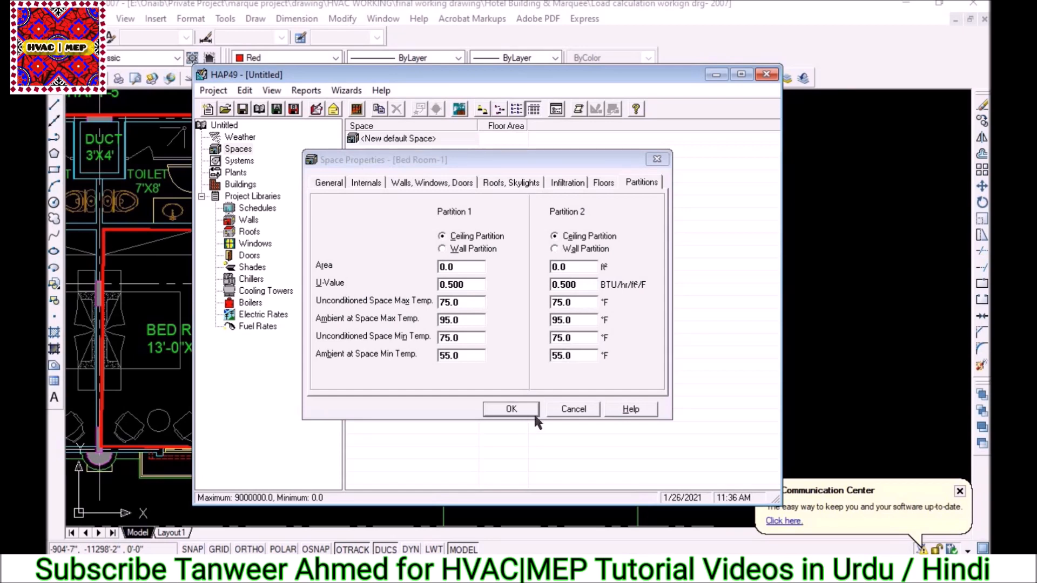
Save the Bed Room-1 space and open the list of air systems.
click(513, 410)
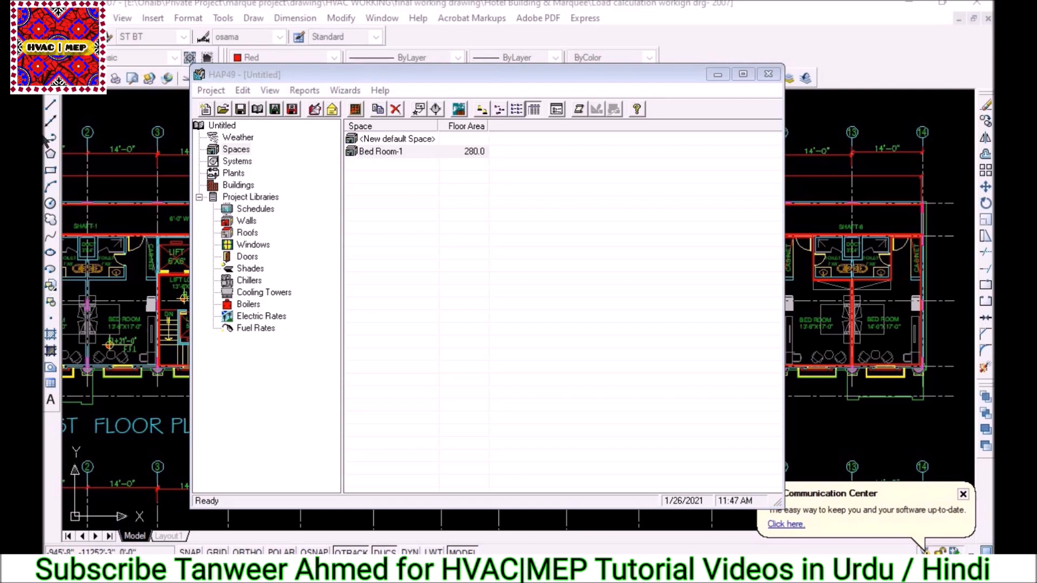
click(236, 163)
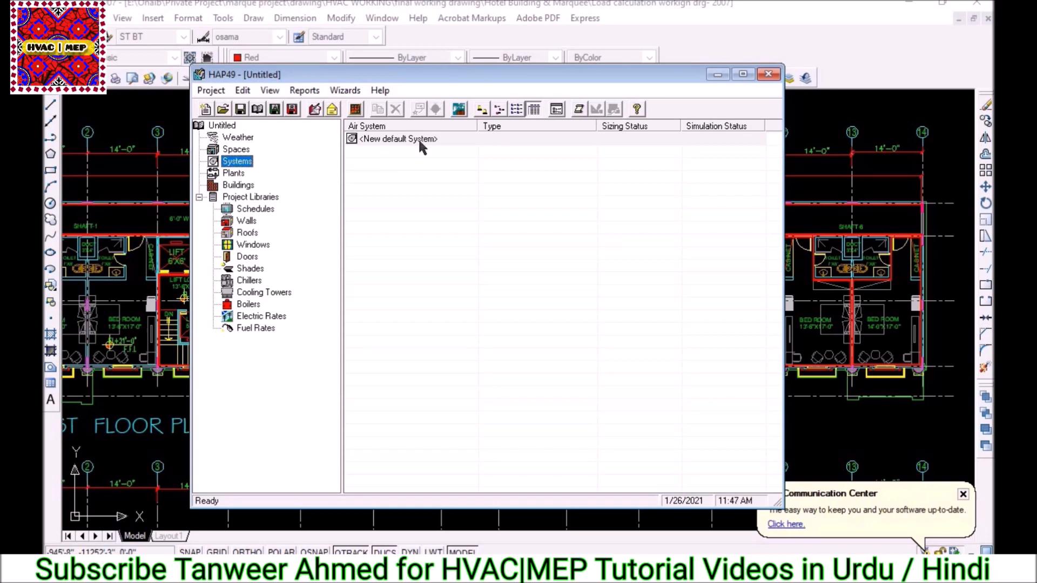
Examine the bedrooms and corridor across the AutoCAD first floor plan, and return to HAP's air systems list.
click(800, 179)
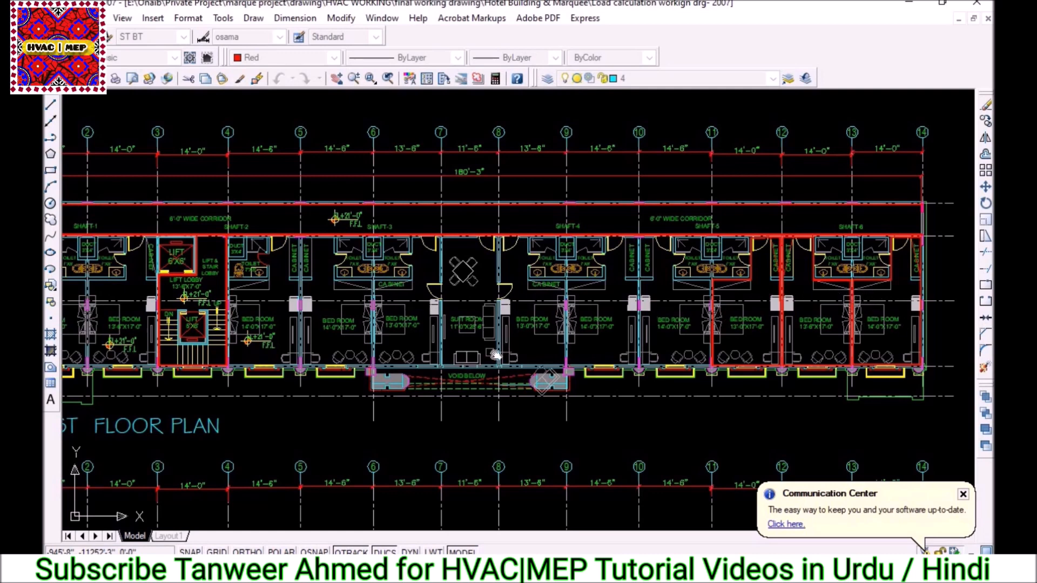
drag(463, 348, 559, 354)
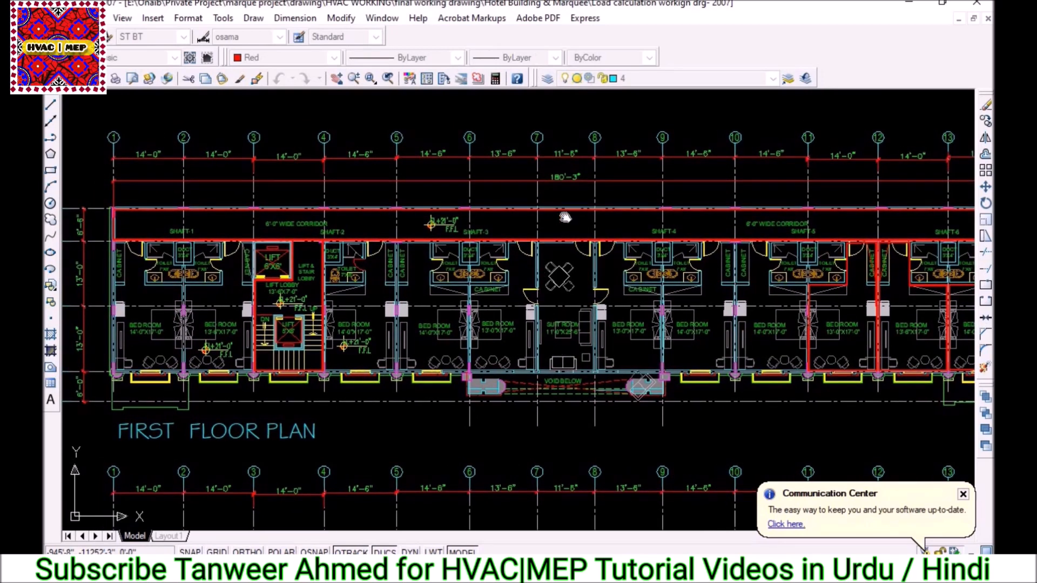
drag(565, 217, 480, 203)
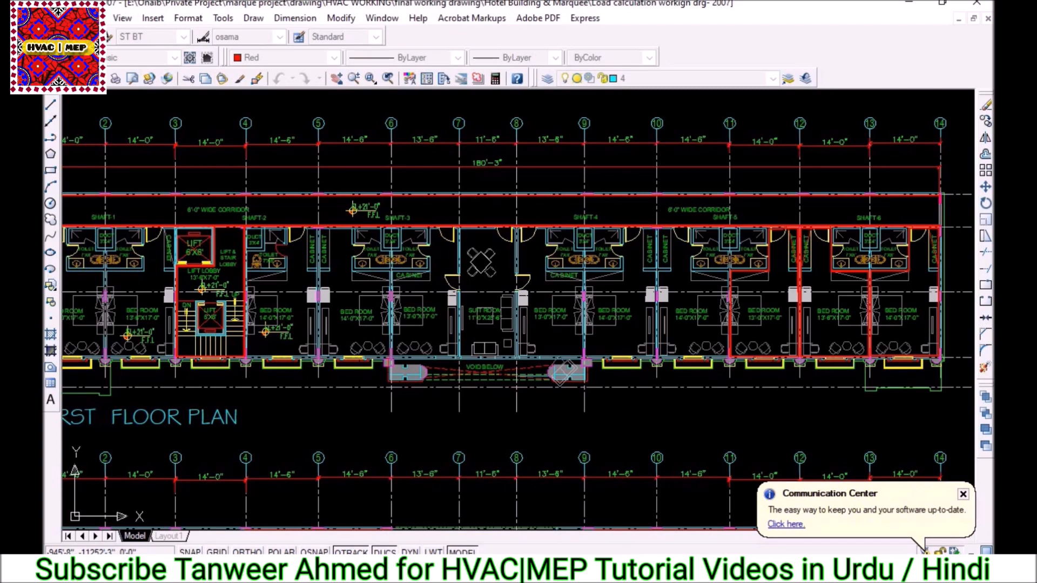
mouse_move(681, 572)
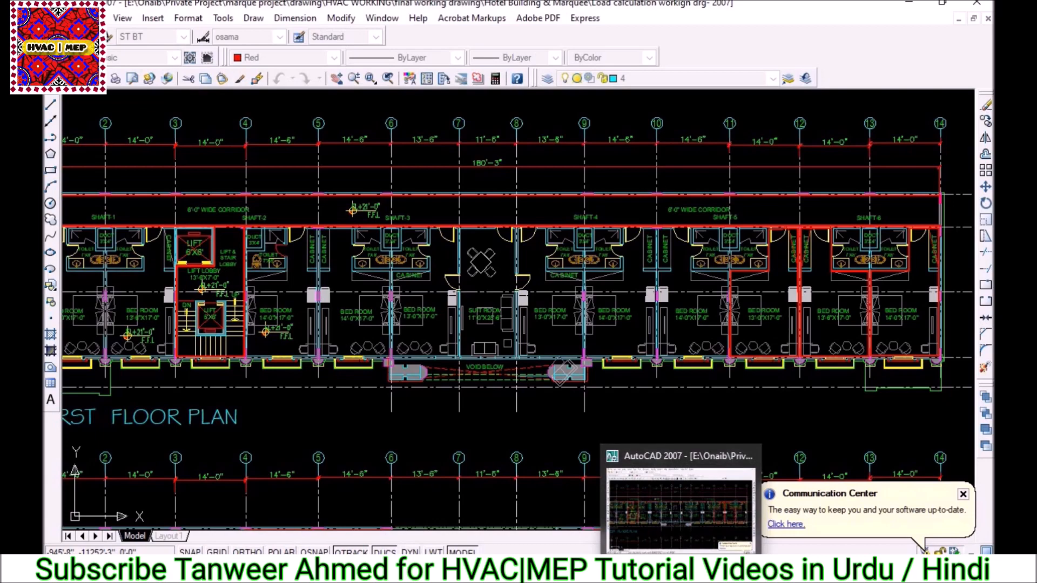
click(681, 571)
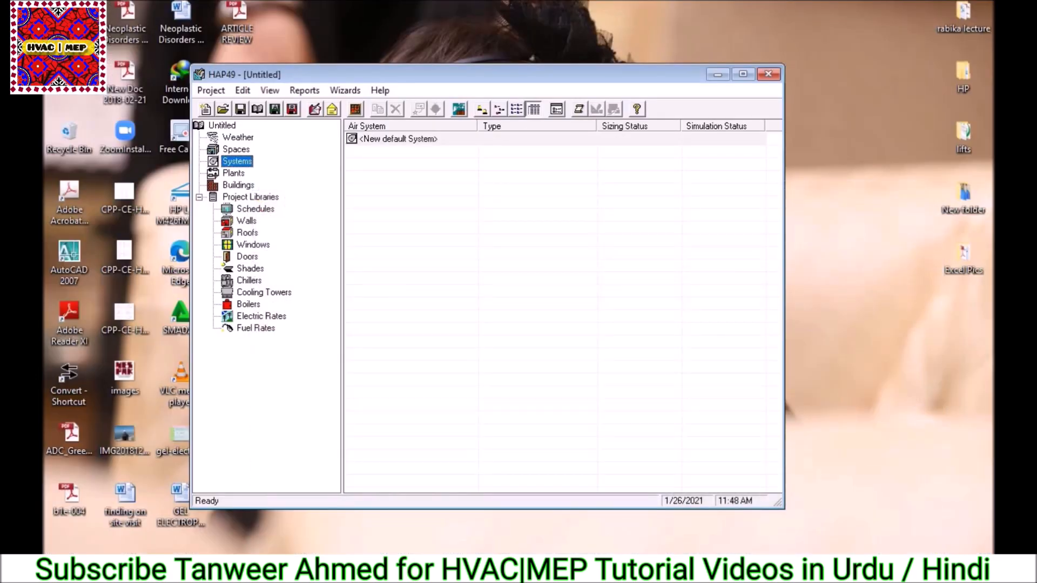
click(680, 570)
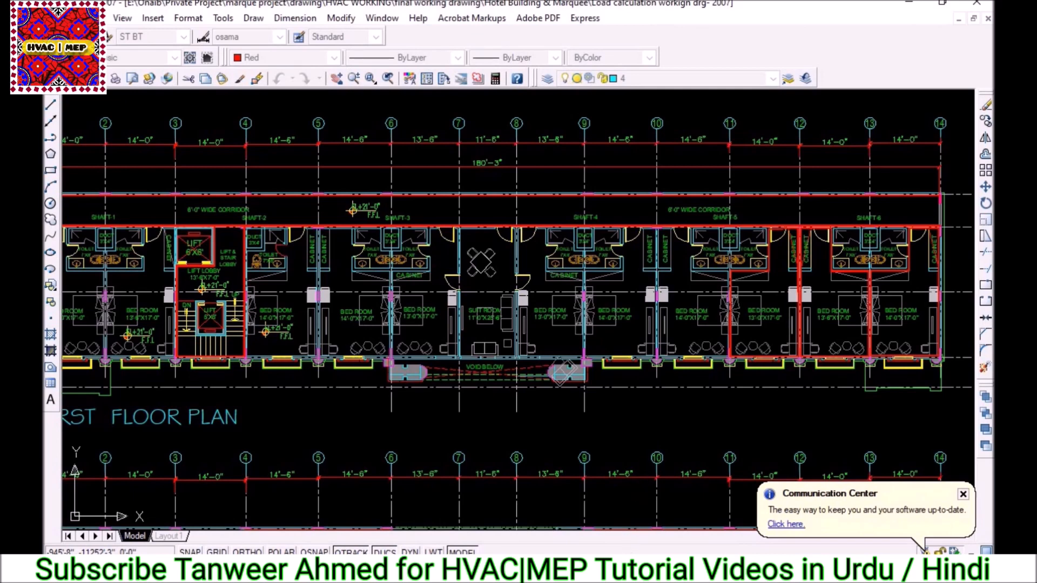
mouse_move(608, 571)
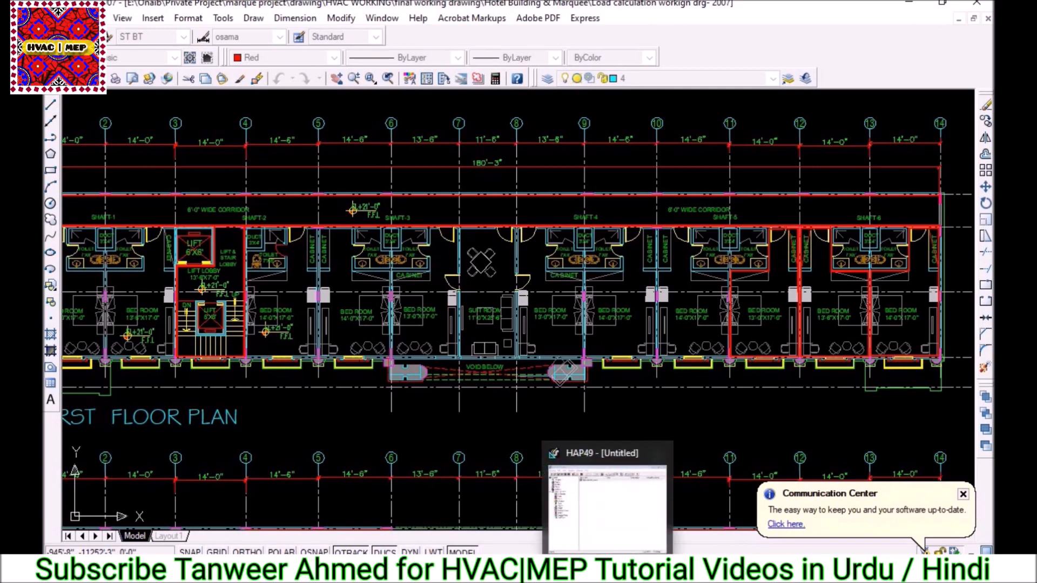
click(607, 570)
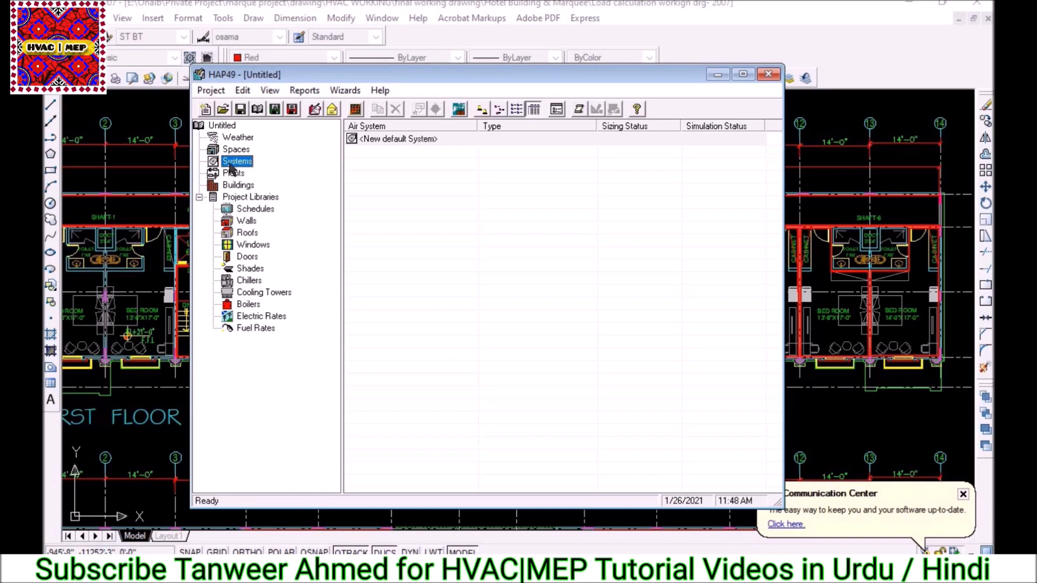
Create a new air system and name it bed room 1.
double_click(378, 139)
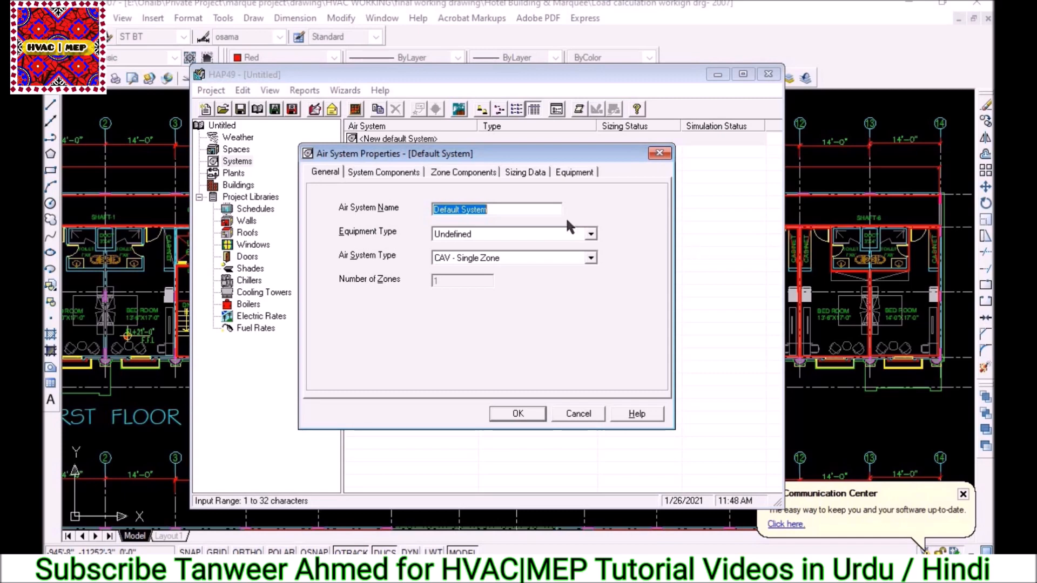
drag(422, 154, 404, 145)
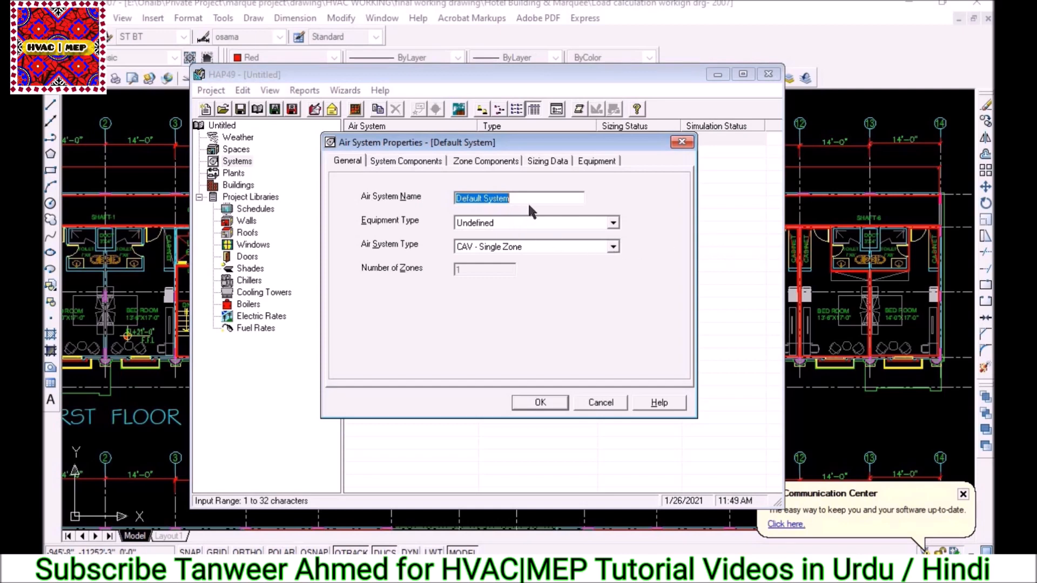
text(bed-room)
key(BackSpace)
key(BackSpace)
key(BackSpace)
key(BackSpace)
key(BackSpace)
text(room 1)
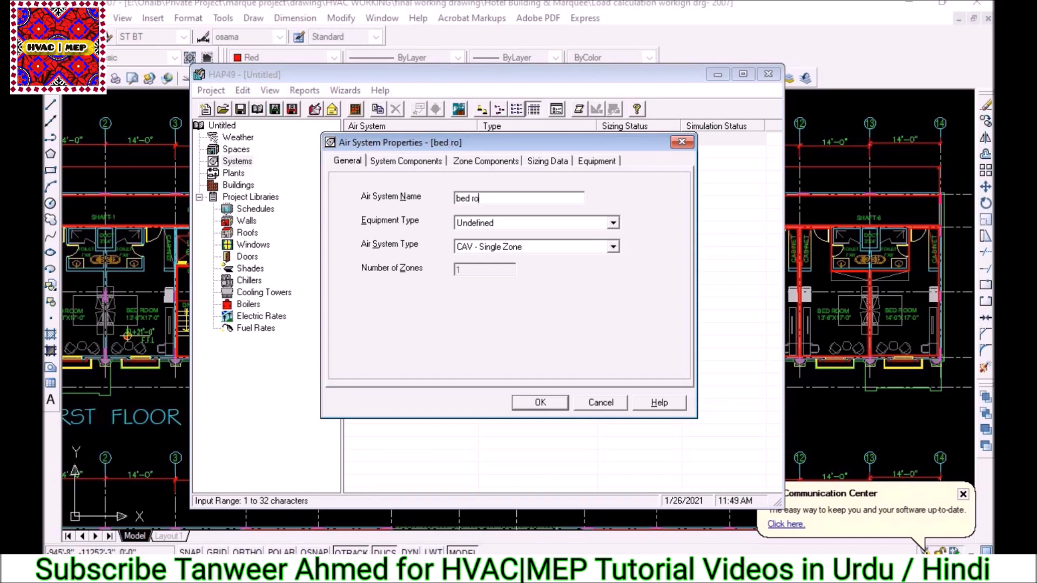
Set the equipment type to Split Air Handling Units and the air system type to CAV - Single Zone.
click(510, 222)
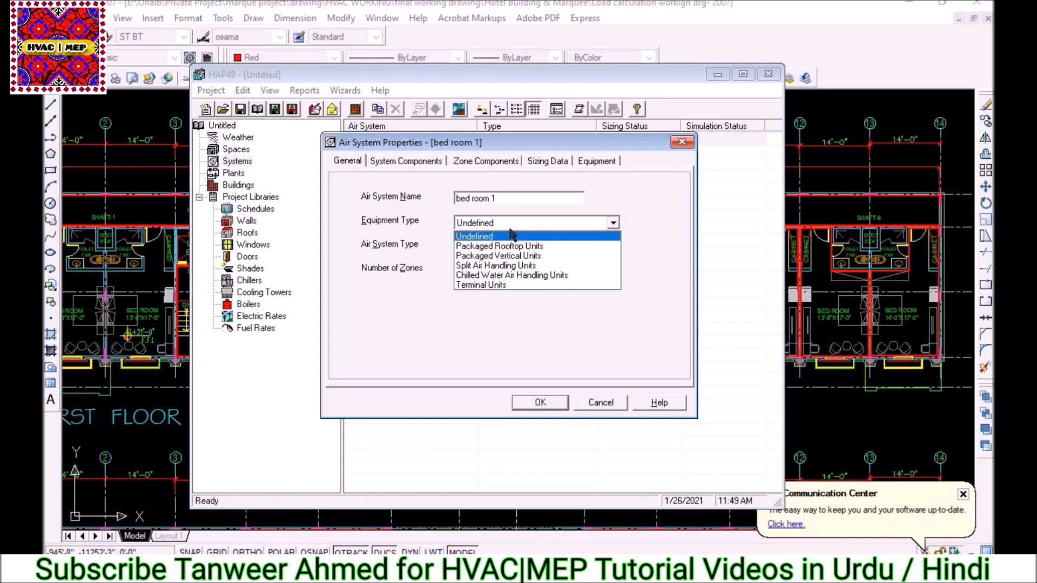
click(532, 265)
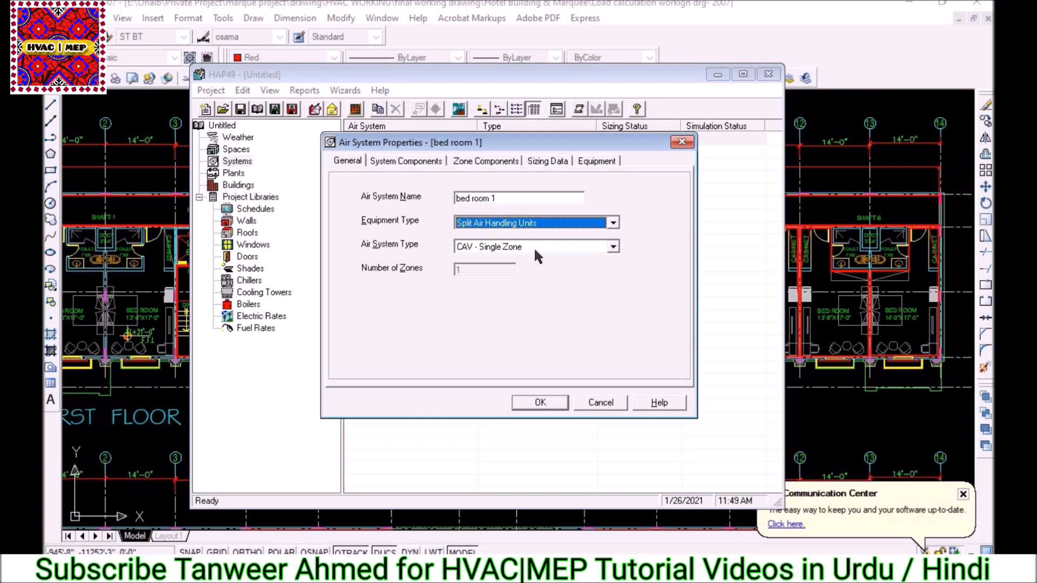
click(535, 250)
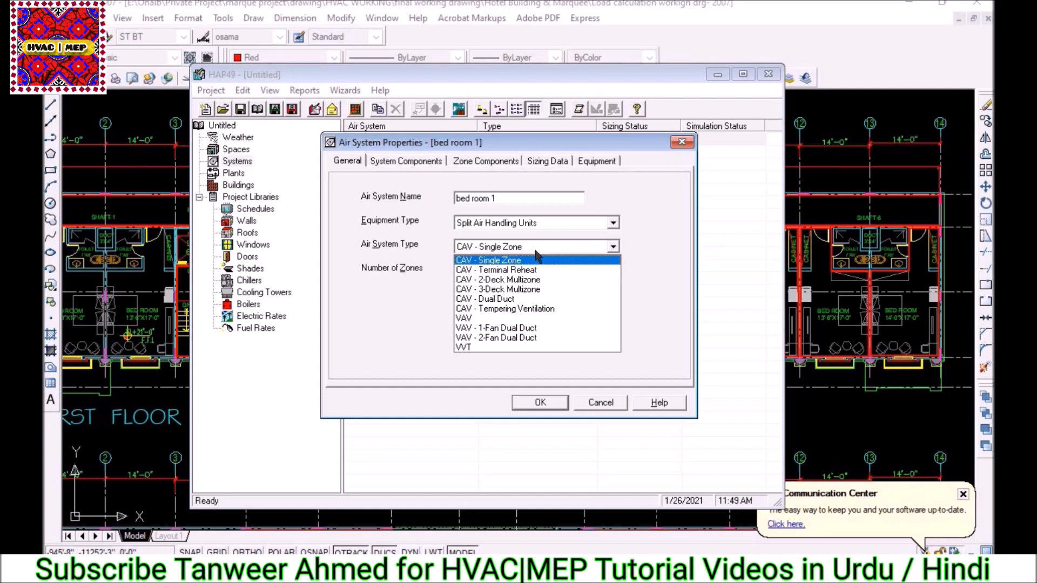
click(536, 251)
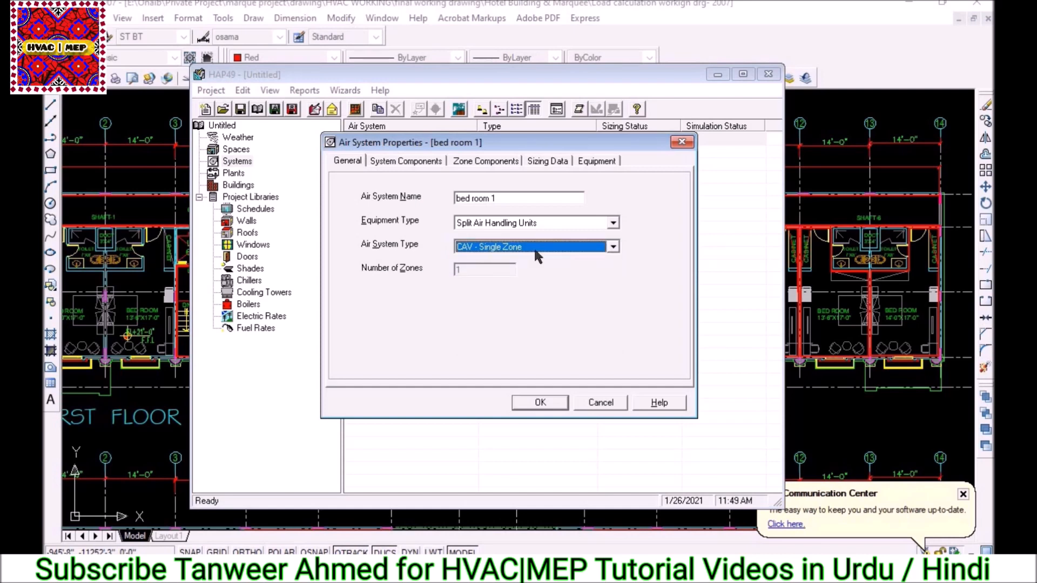
Set the ventilation airflow control to Constant and the ventilation sizing method to Sum of space OA airflows.
click(434, 160)
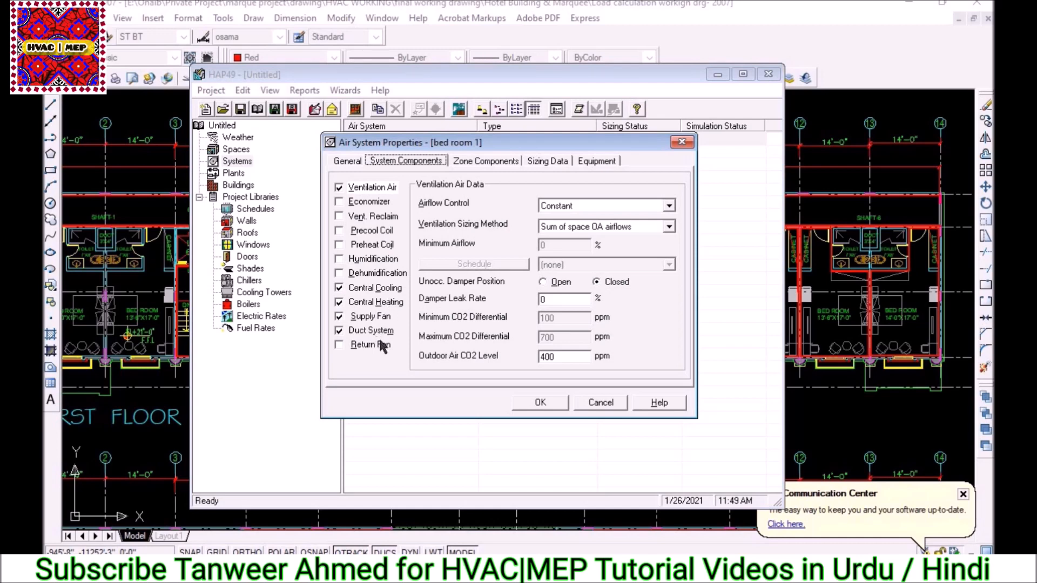
click(631, 206)
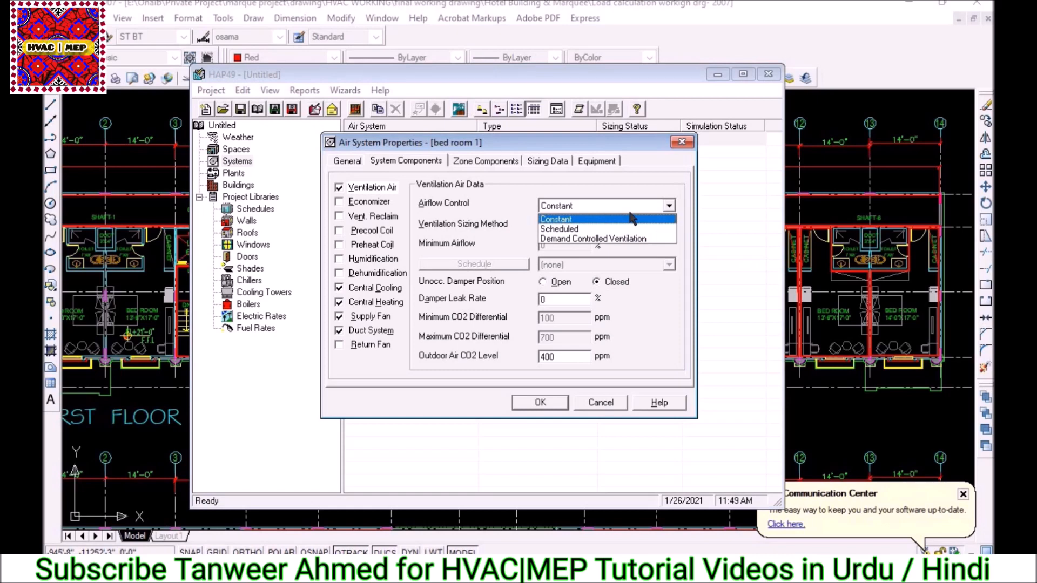
click(631, 219)
click(619, 225)
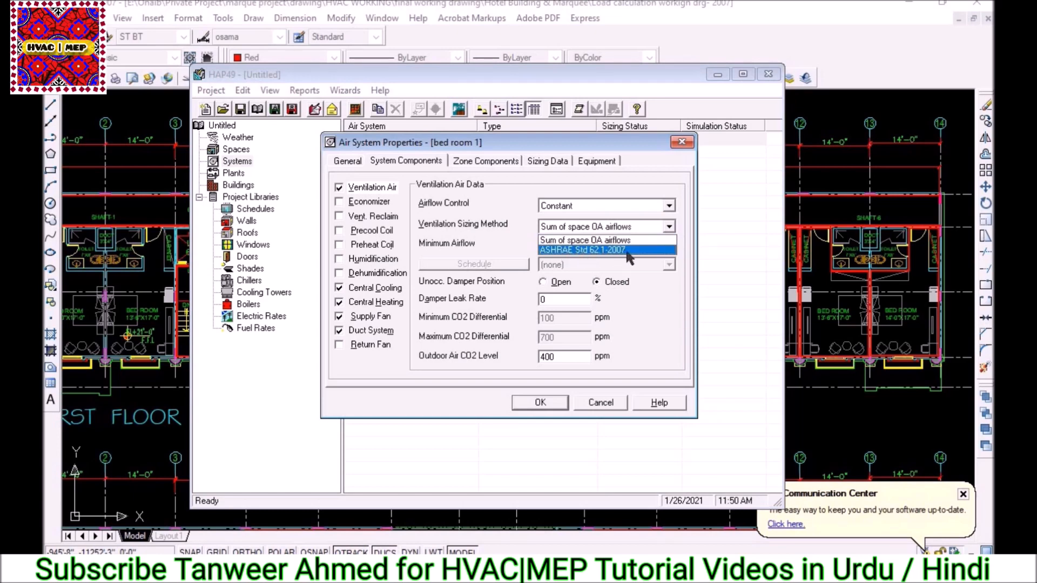
click(646, 240)
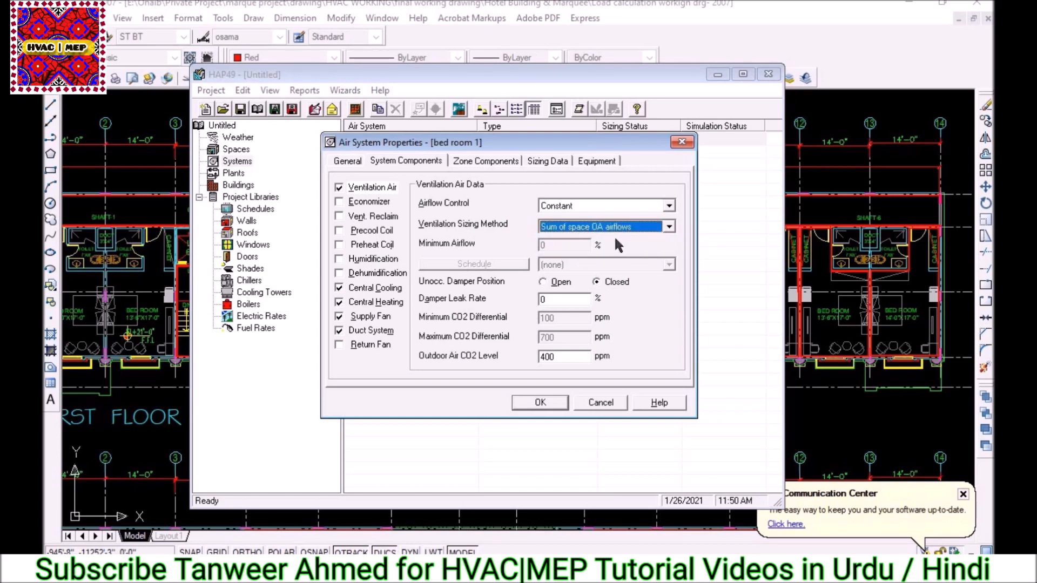
Assign the space Bed Room-1 to Zone 1 of the air system.
click(472, 161)
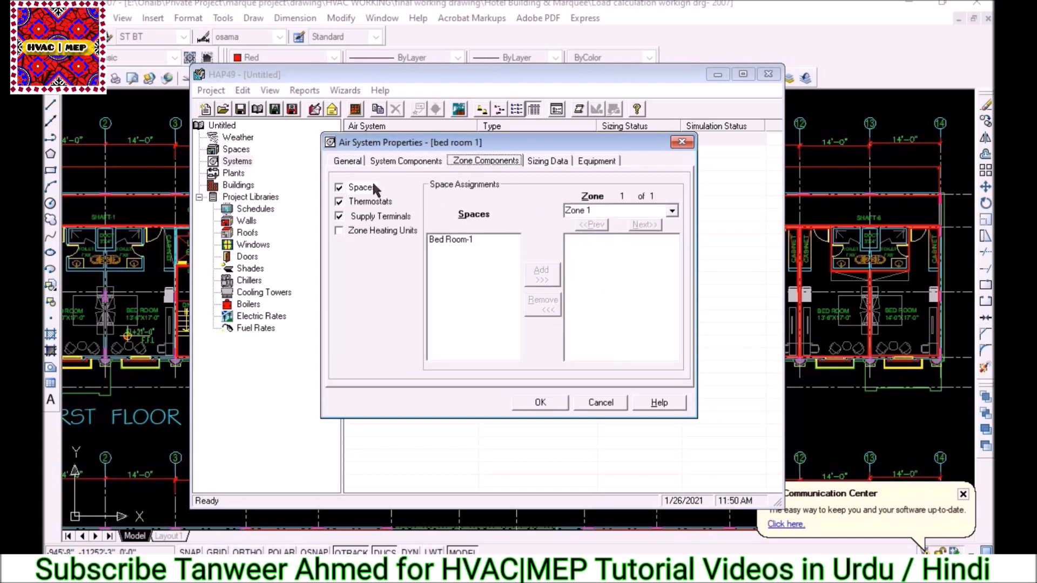
click(468, 243)
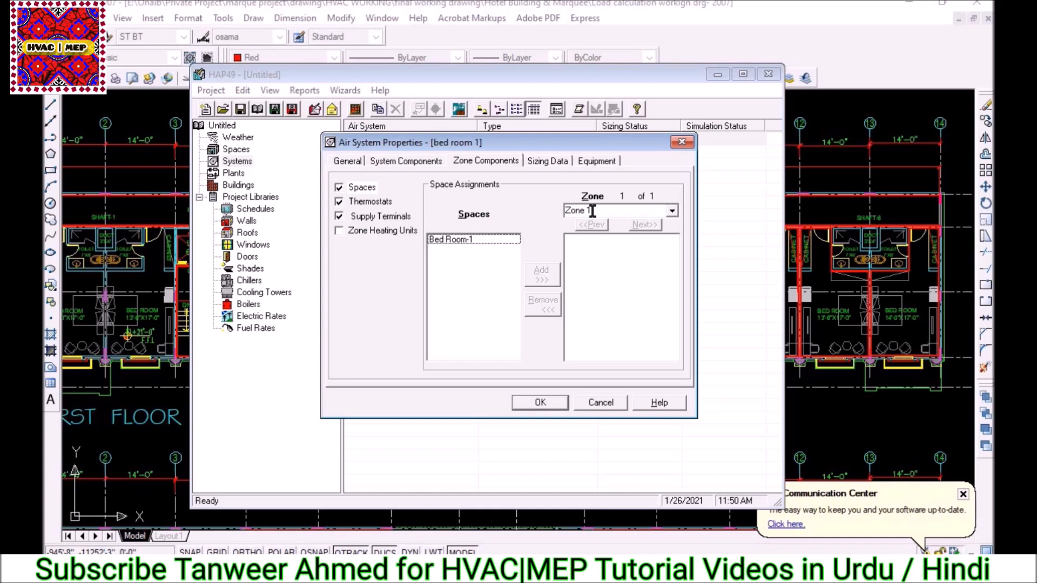
click(469, 242)
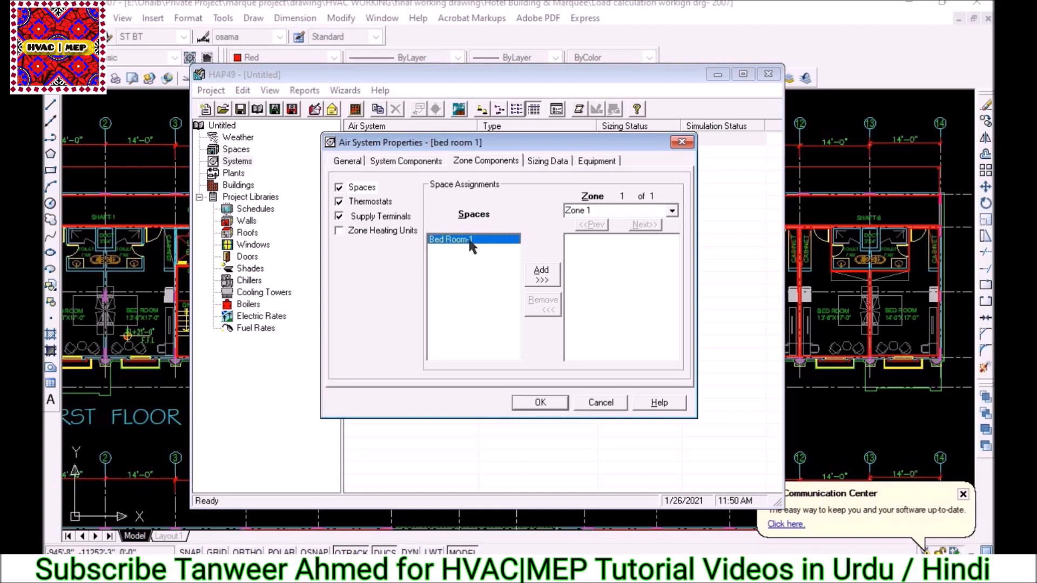
click(539, 277)
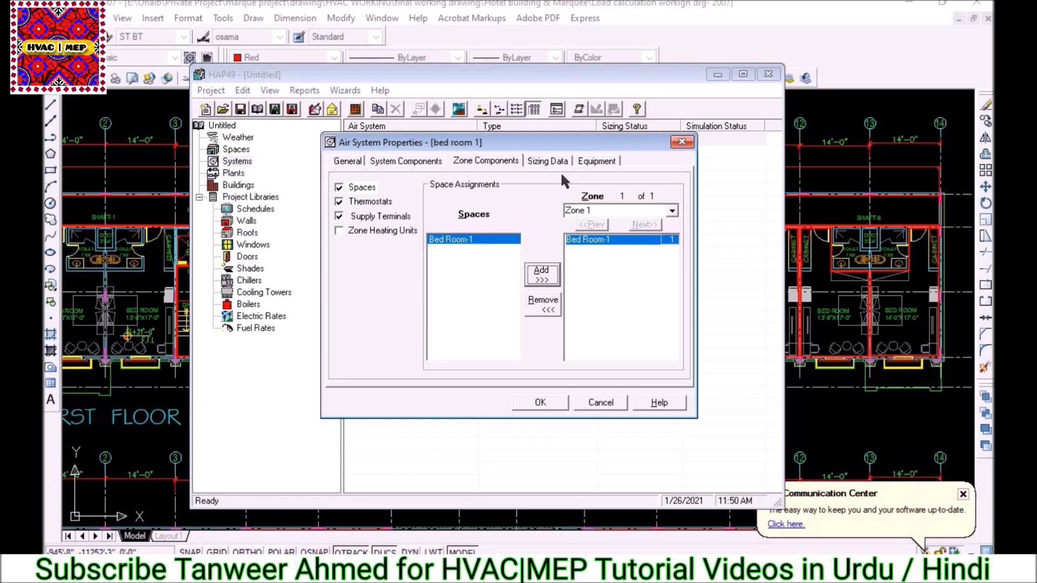
Keep the sizing data computer-generated and set the cooling sensible safety factor to 10%.
click(548, 161)
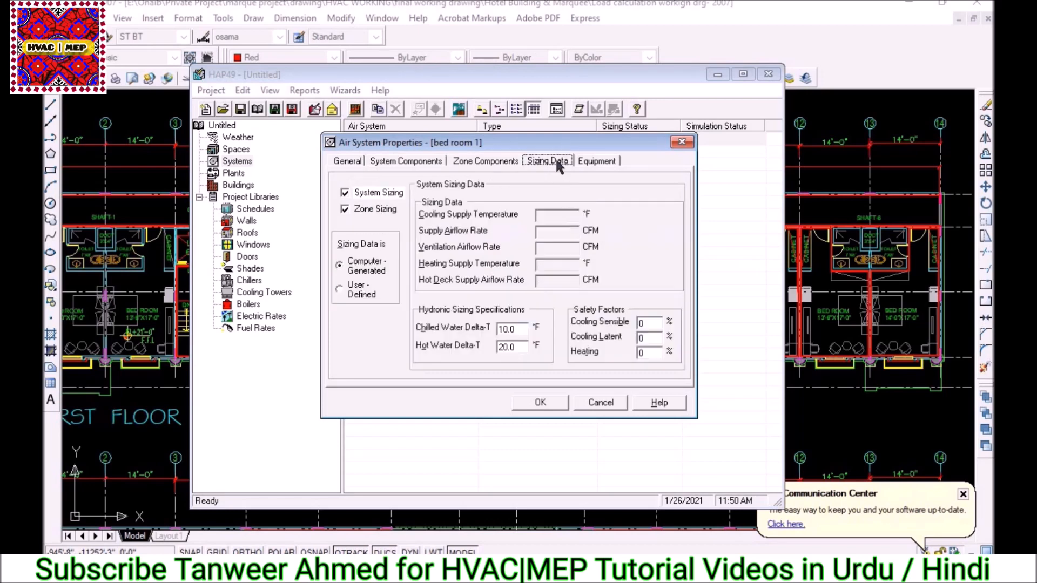
click(486, 160)
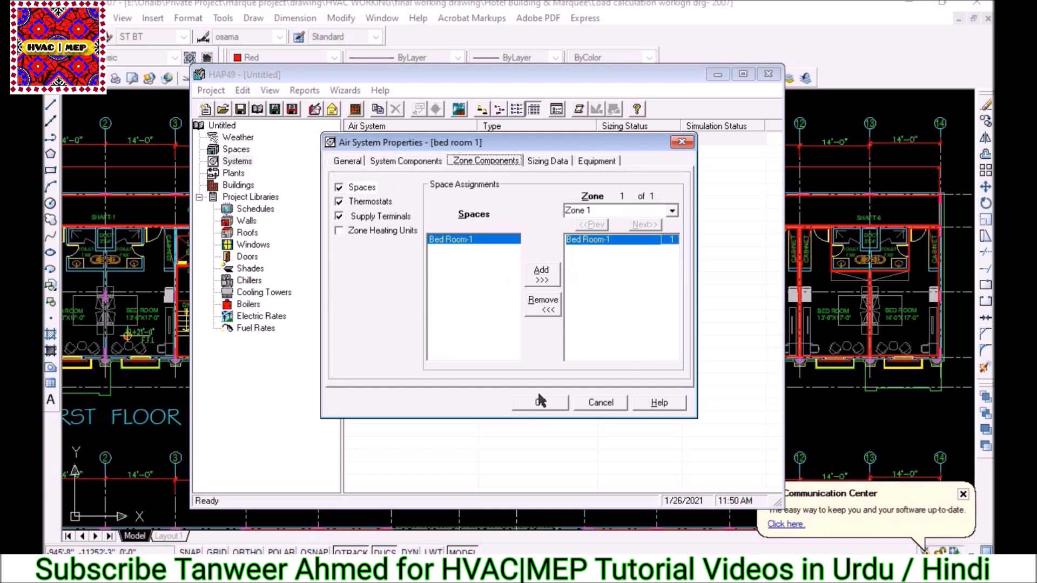
click(546, 161)
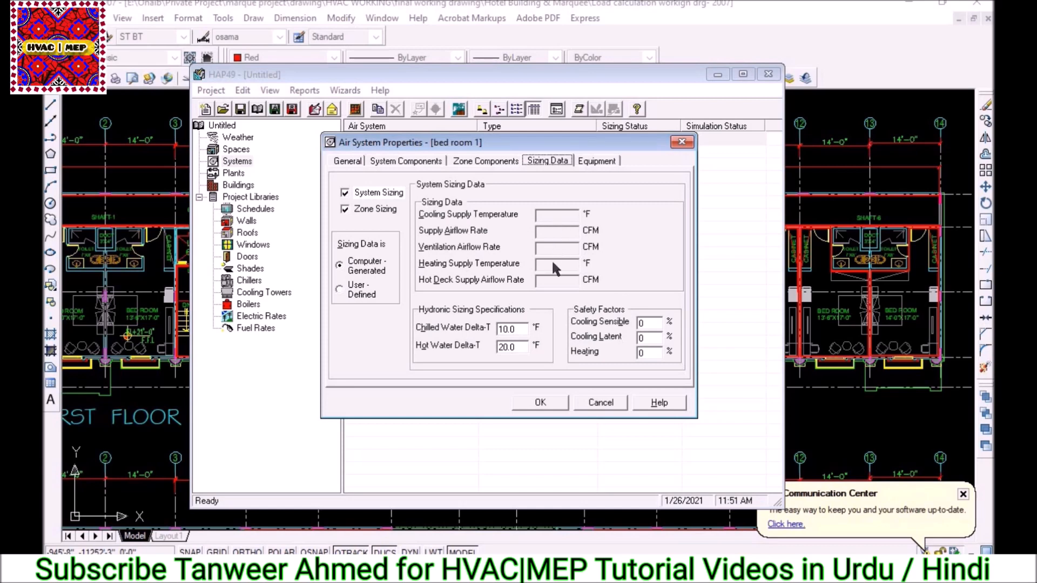
click(377, 289)
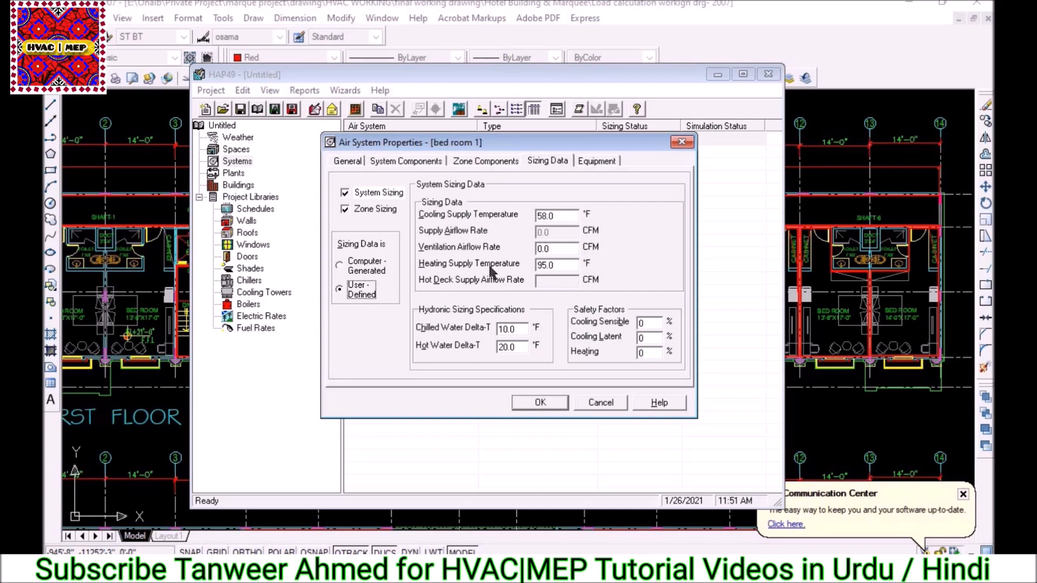
click(372, 267)
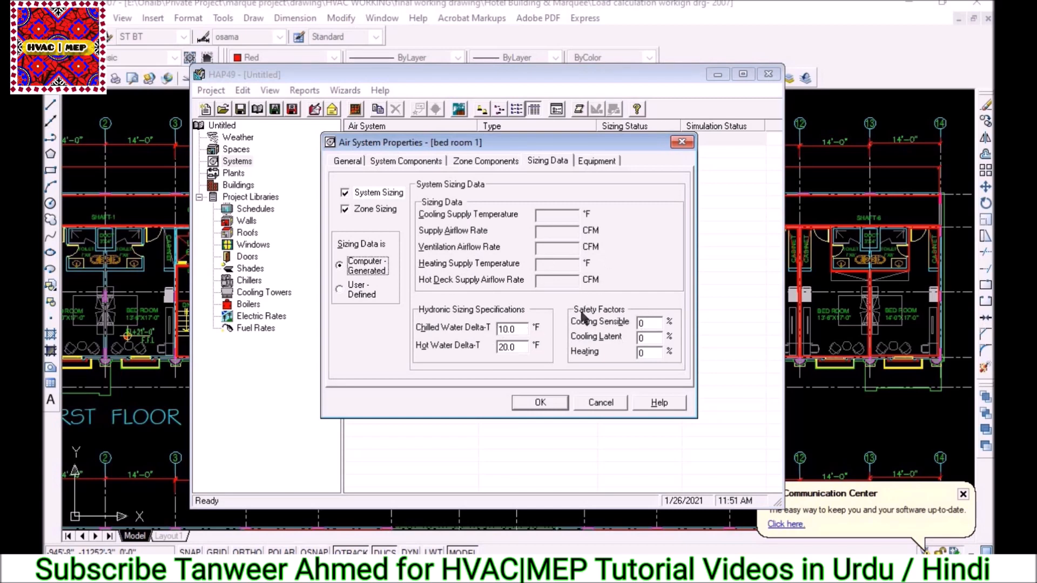
click(649, 327)
text(10)
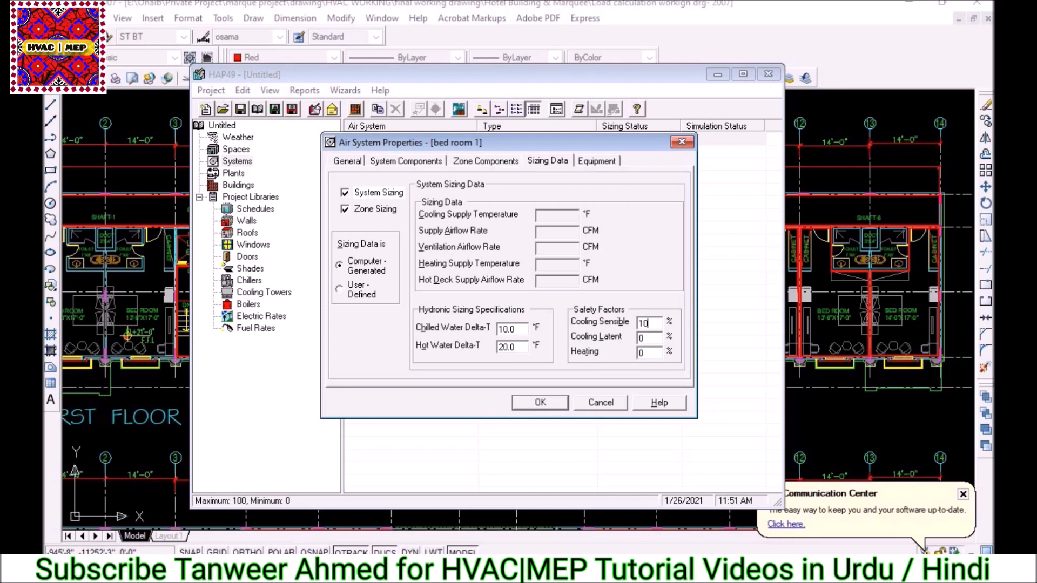
key(BackSpace)
text(0)
Check the equipment section of the air system and try to save the system.
click(596, 161)
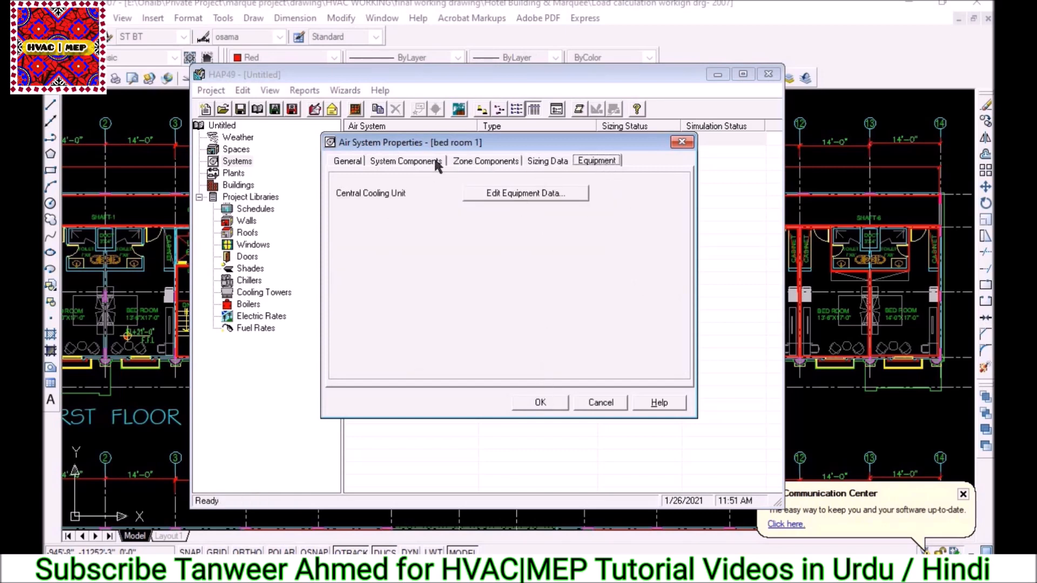
click(532, 402)
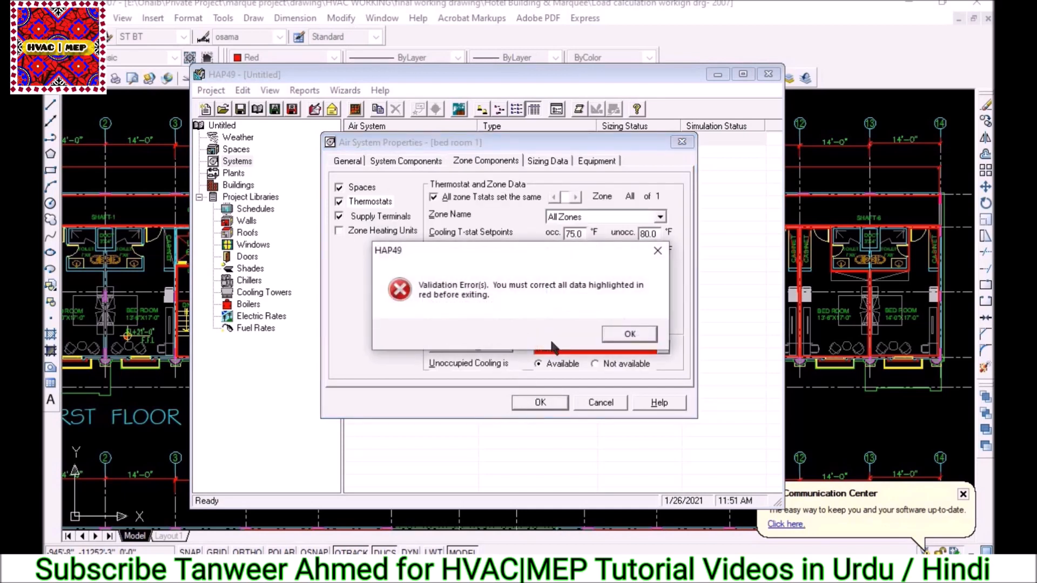
click(616, 343)
Try to create a new thermostat schedule for the bed room 1 air system, then close the system without saving.
click(591, 349)
click(579, 371)
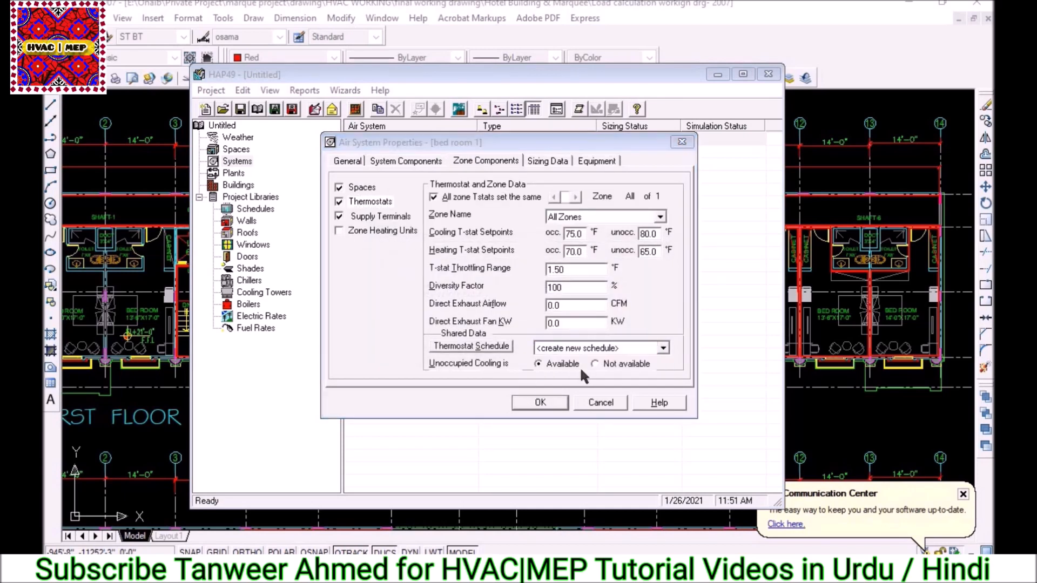
click(541, 409)
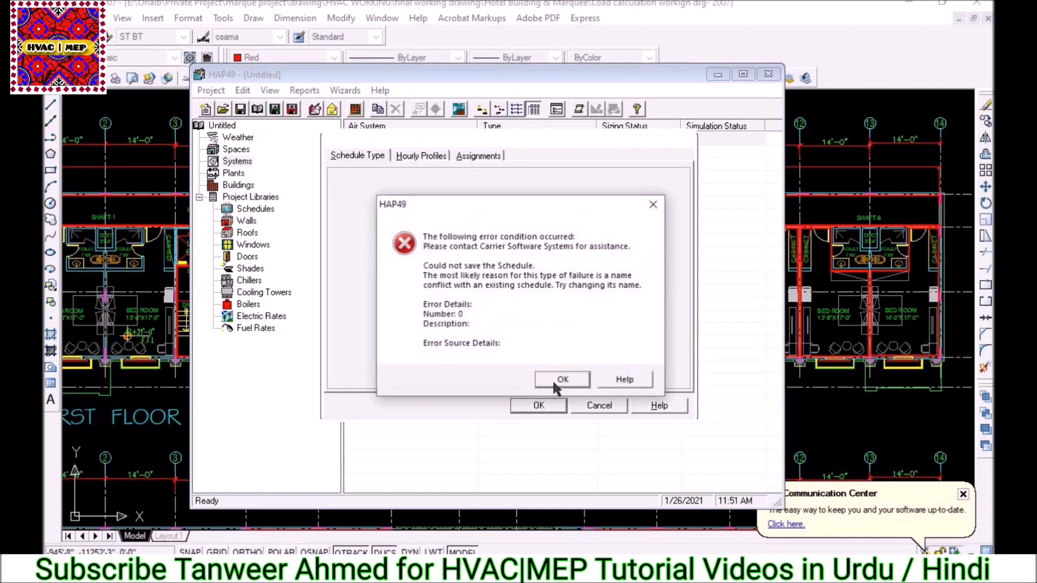
click(553, 379)
click(599, 405)
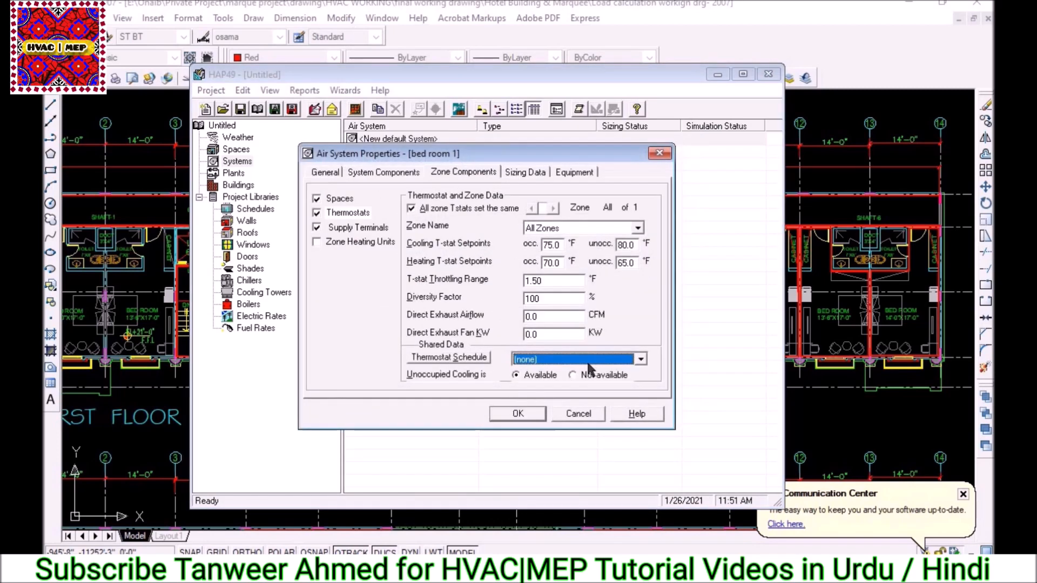
click(658, 154)
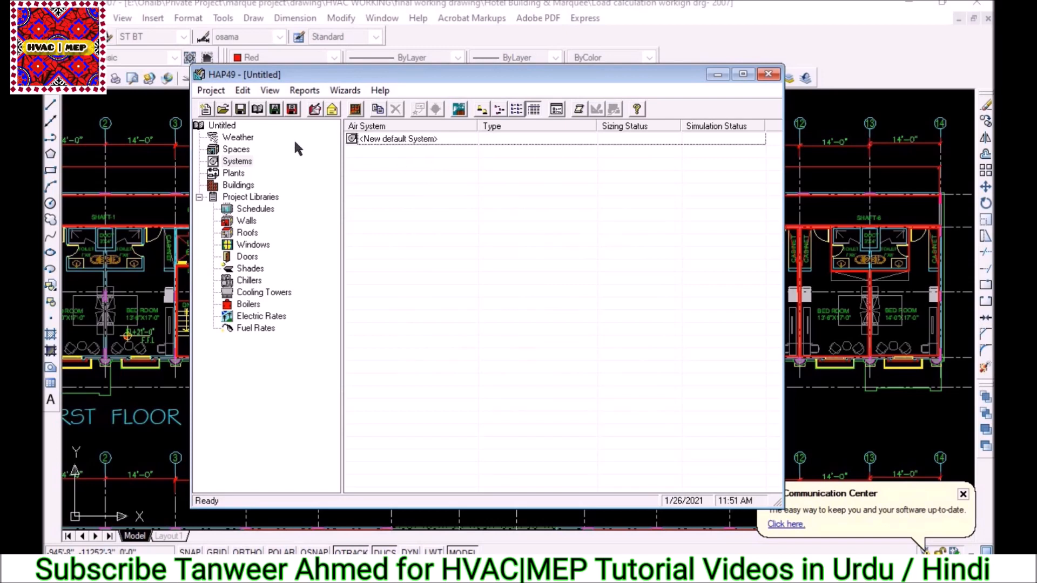
Open the existing project Marquee and Hotel block without saving the changes to the untitled project.
click(215, 93)
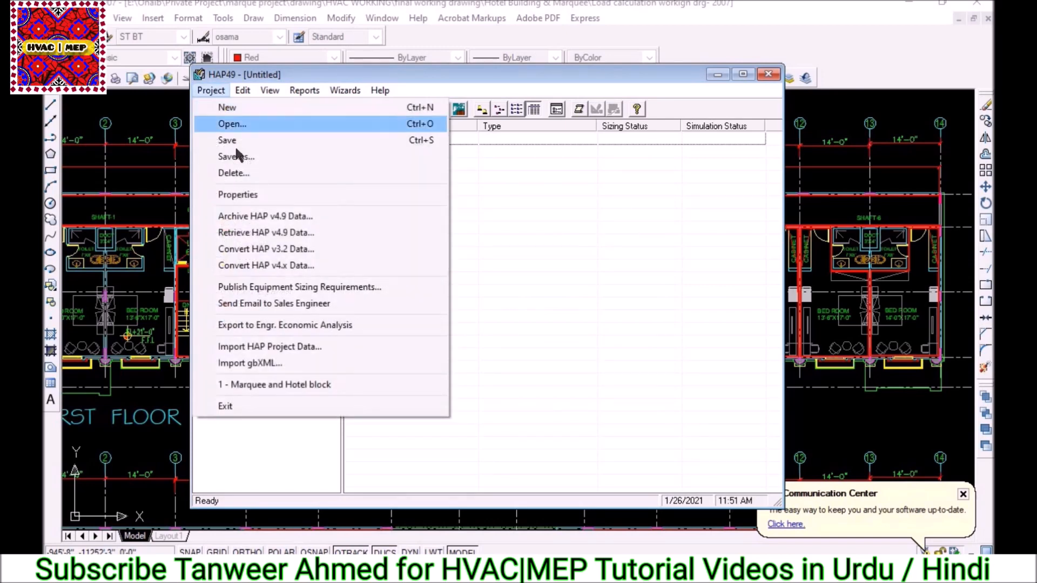
click(232, 124)
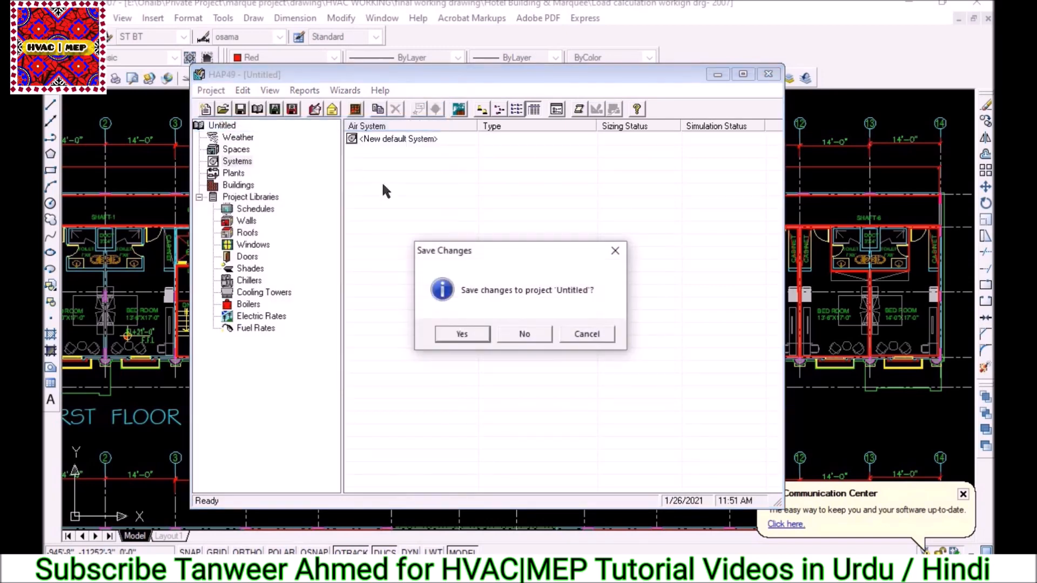
click(526, 332)
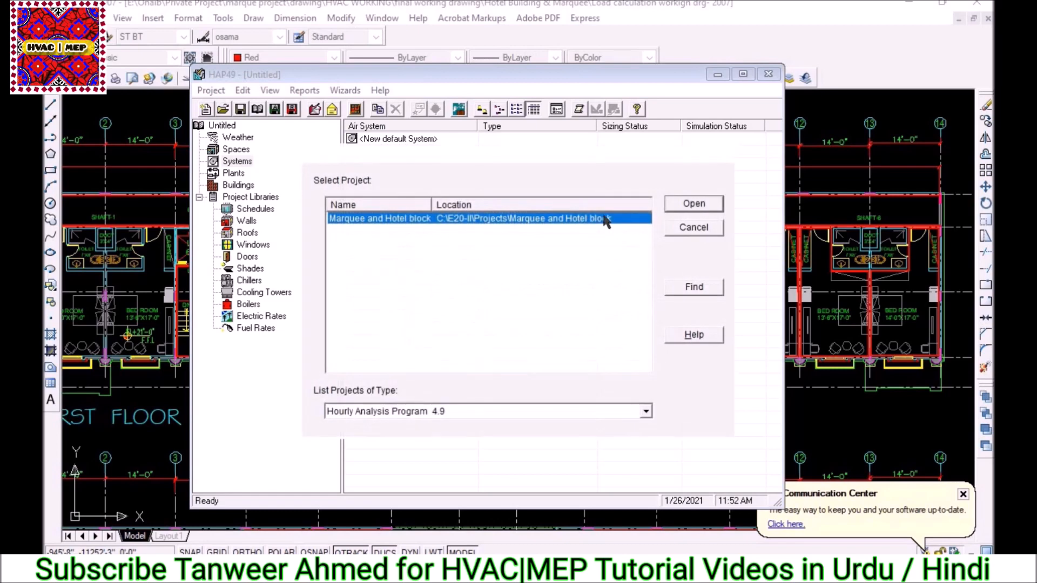
click(689, 207)
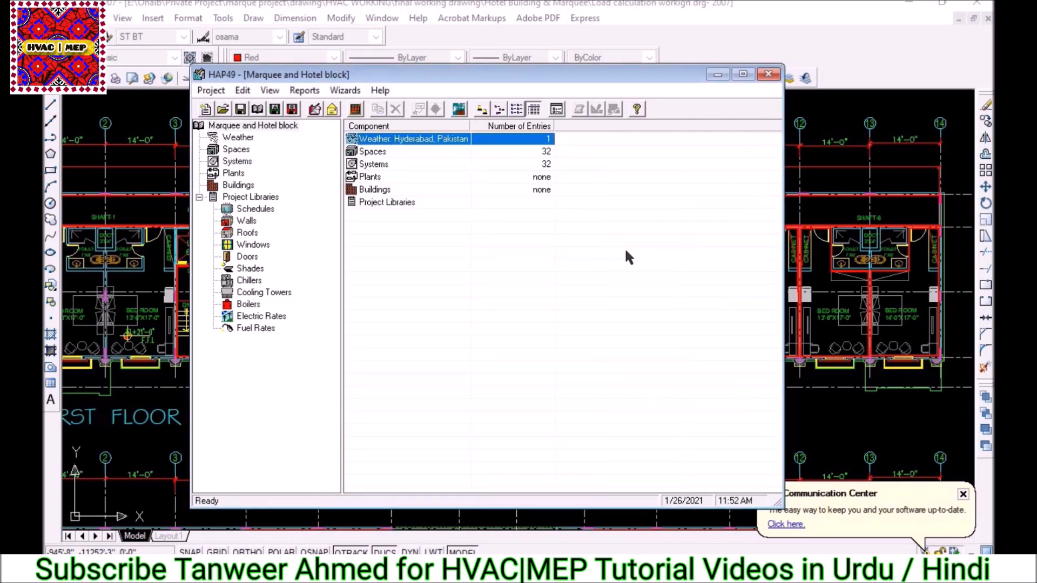
Review the general, system, zone, sizing and equipment data of the 07 GF Hotel Lobby air system and accept it.
double_click(428, 163)
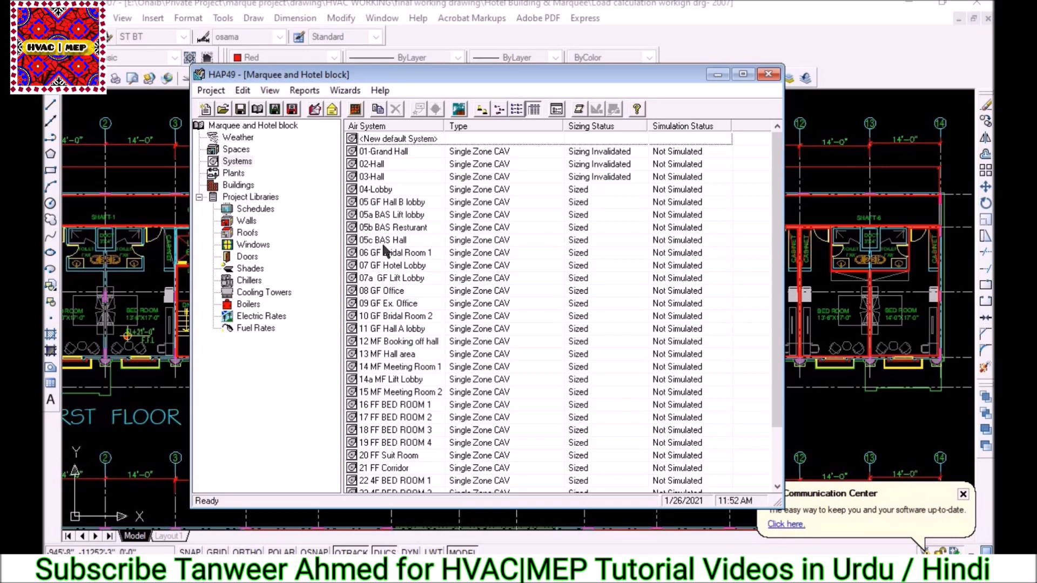
double_click(416, 265)
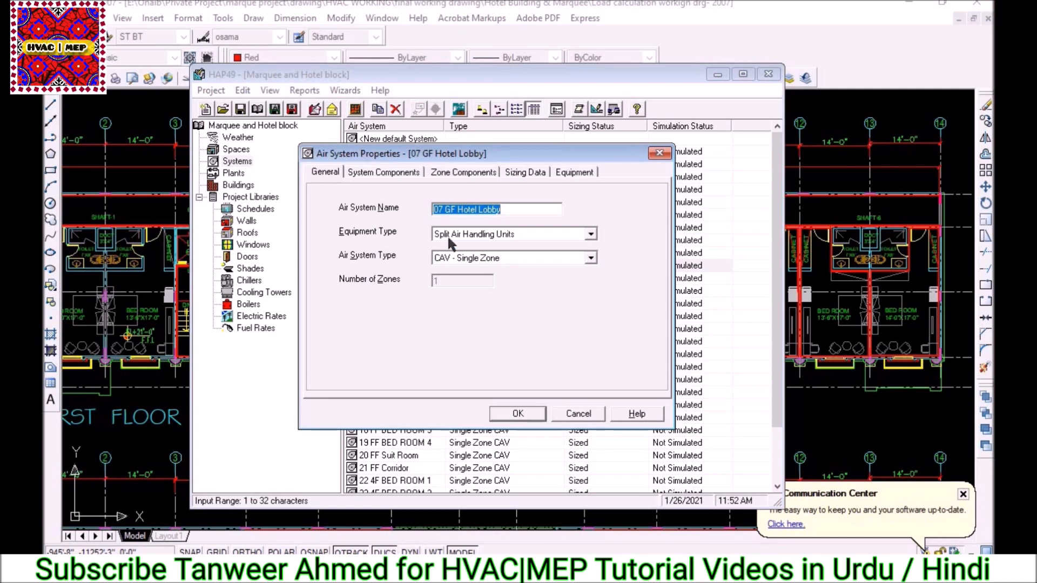
click(396, 171)
click(450, 169)
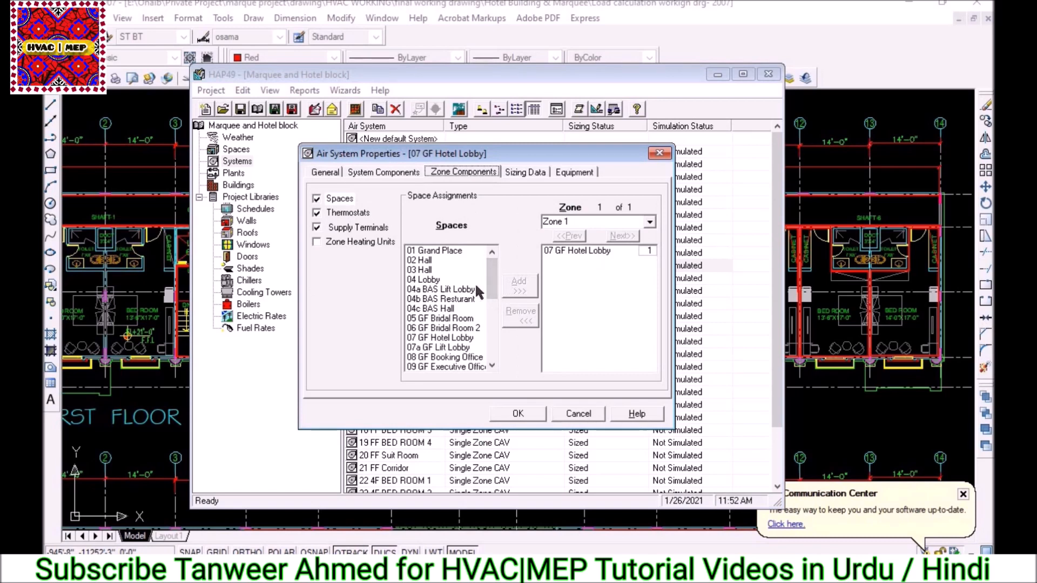
click(522, 170)
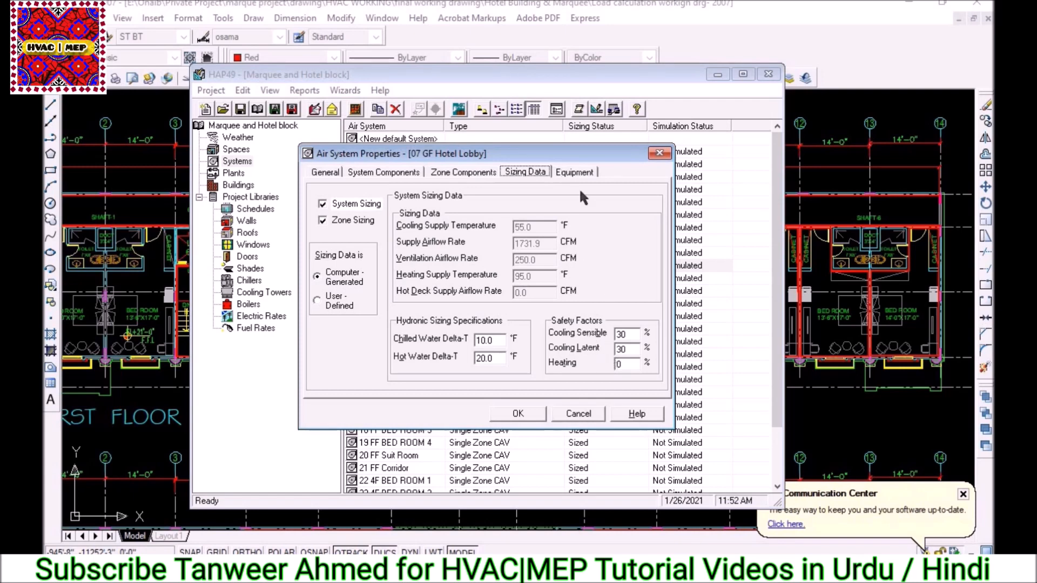
click(569, 172)
click(527, 412)
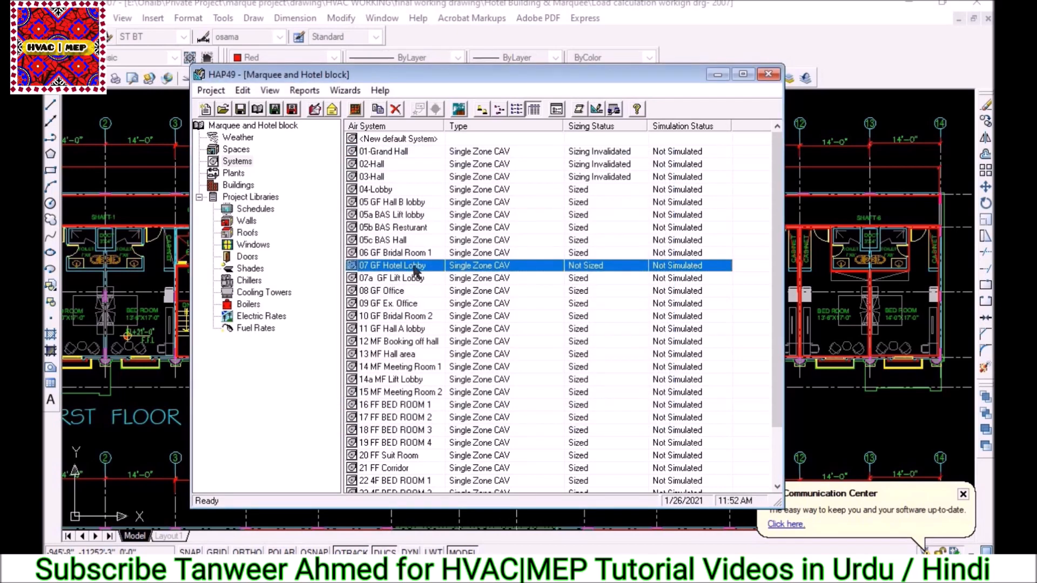
Preview the System Sizing Summary and peak Space Load Summary design reports for the 07 GF Hotel Lobby system.
right_click(416, 270)
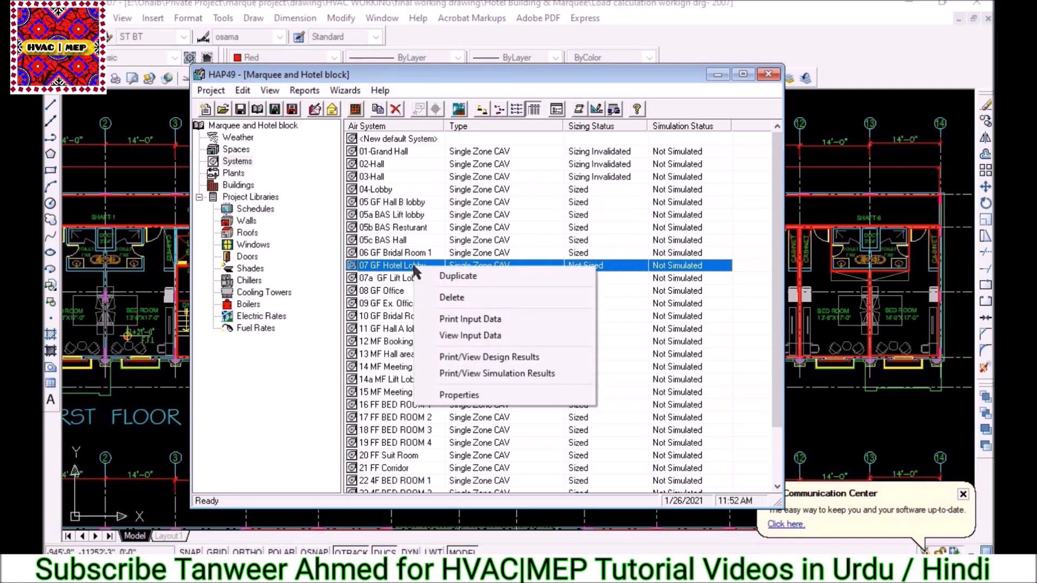
click(492, 358)
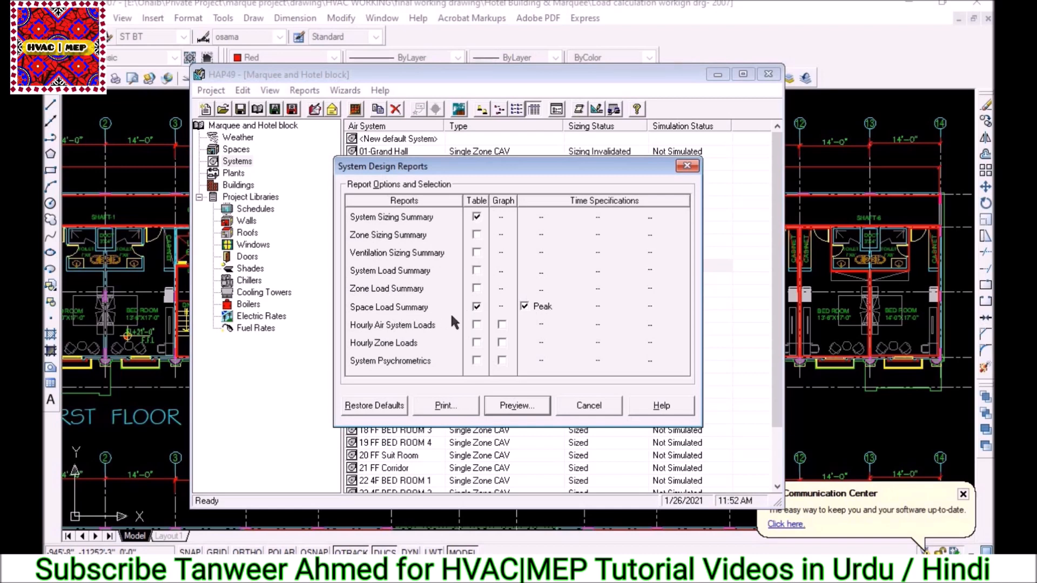
click(508, 406)
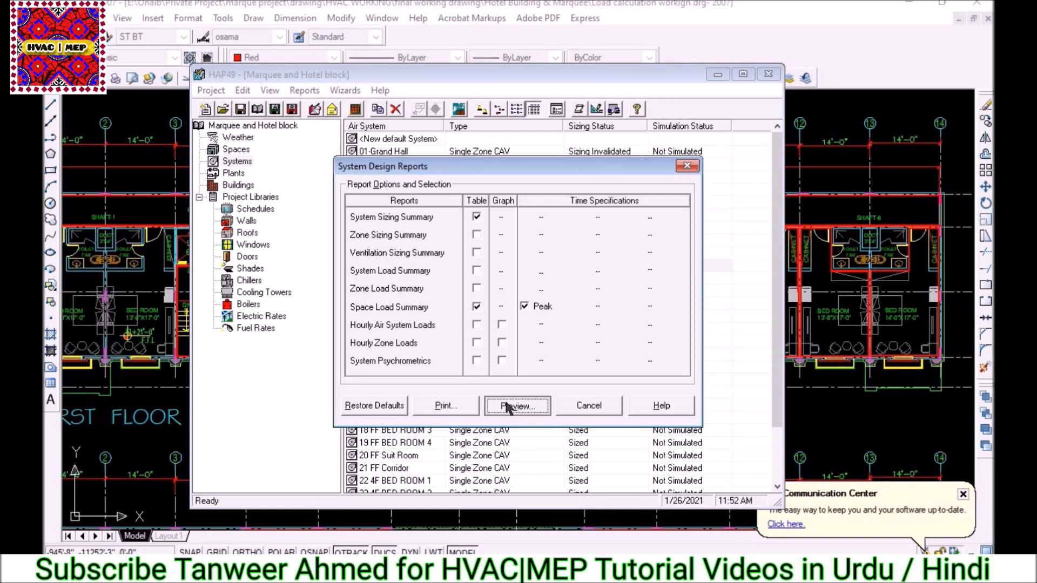